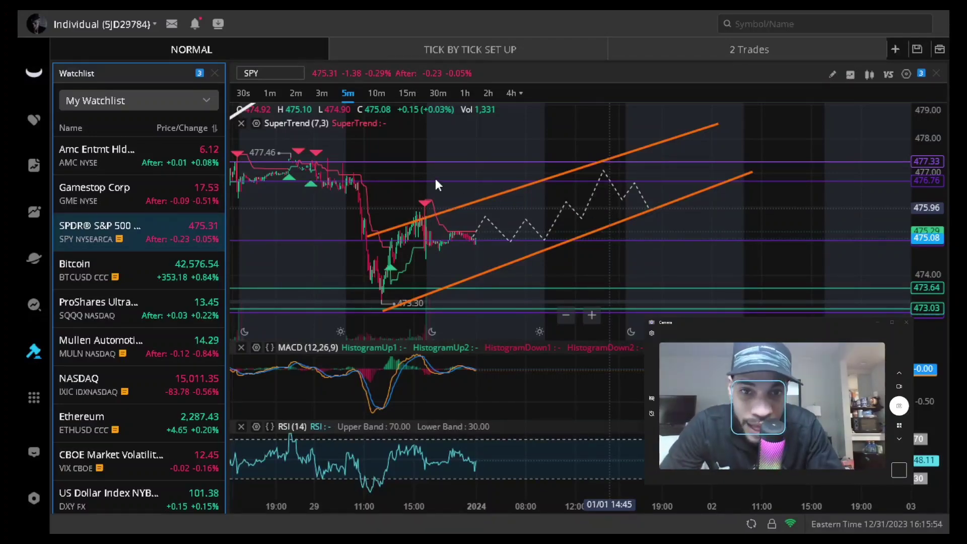
- Examine SPY's rising orange channel on the 5-minute chart and at the 10-minute interval
left_click_drag(607, 235, 488, 325)
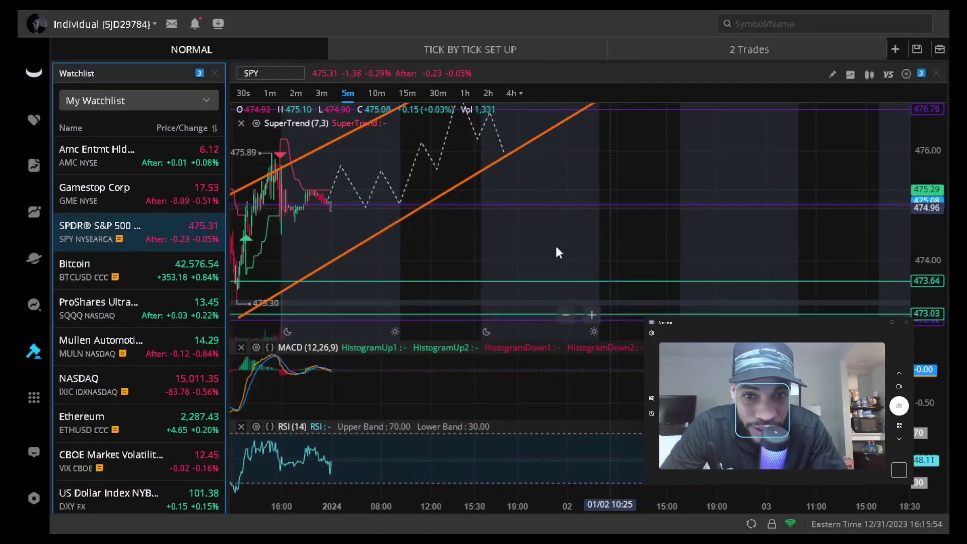
left_click_drag(518, 263, 488, 237)
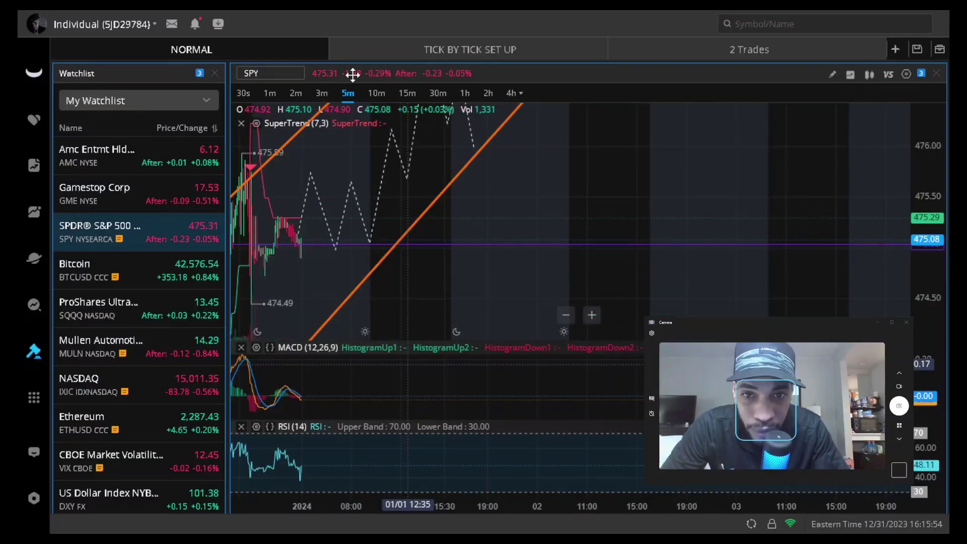
left_click(376, 95)
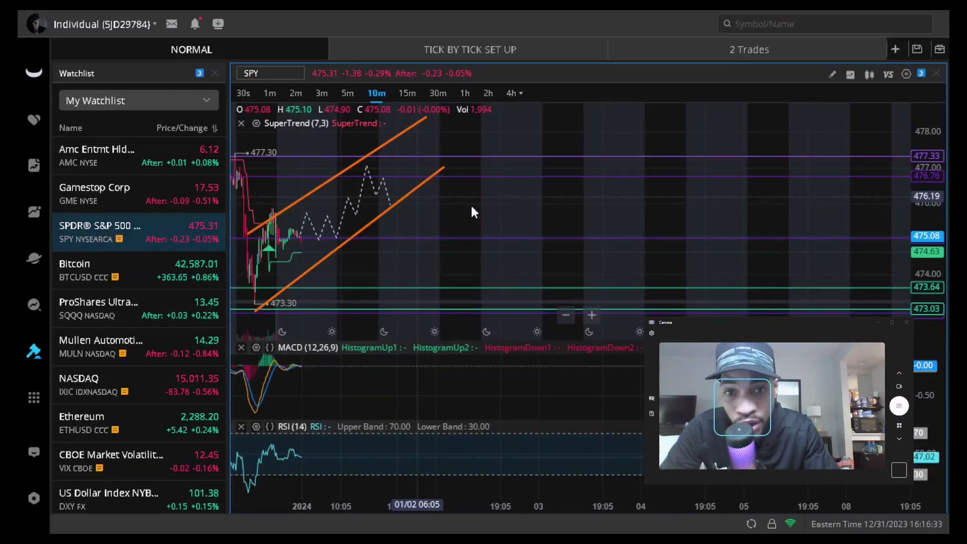
scroll(472, 208, "up", 1)
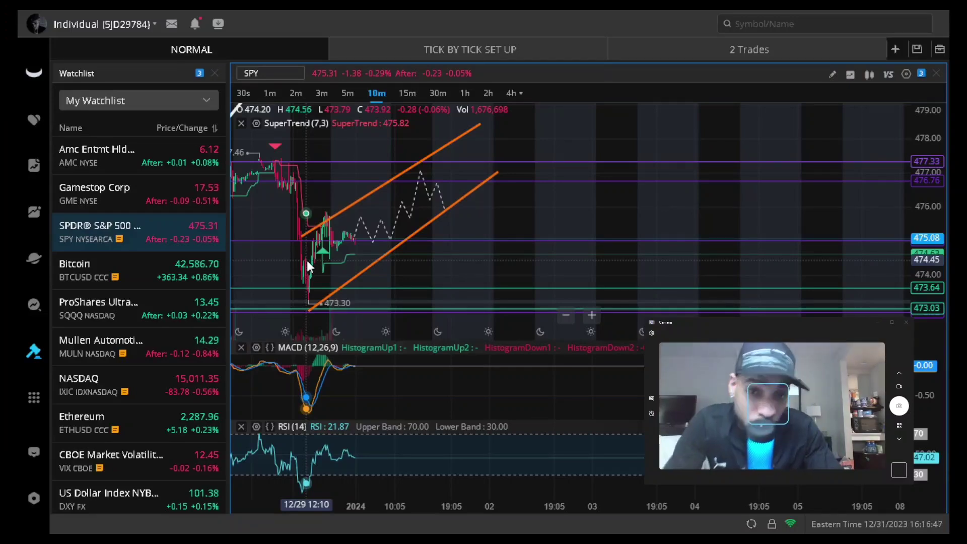
left_click(423, 228)
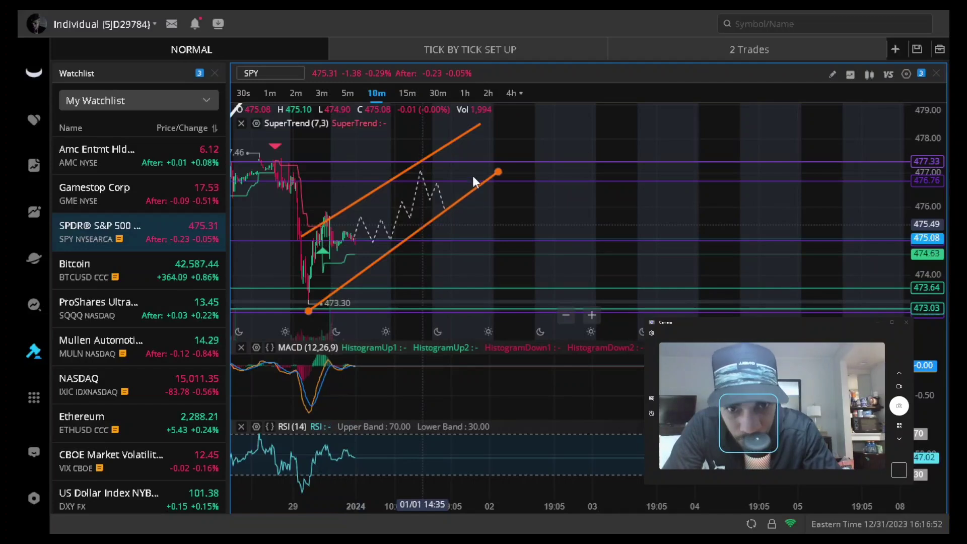
left_click(486, 145)
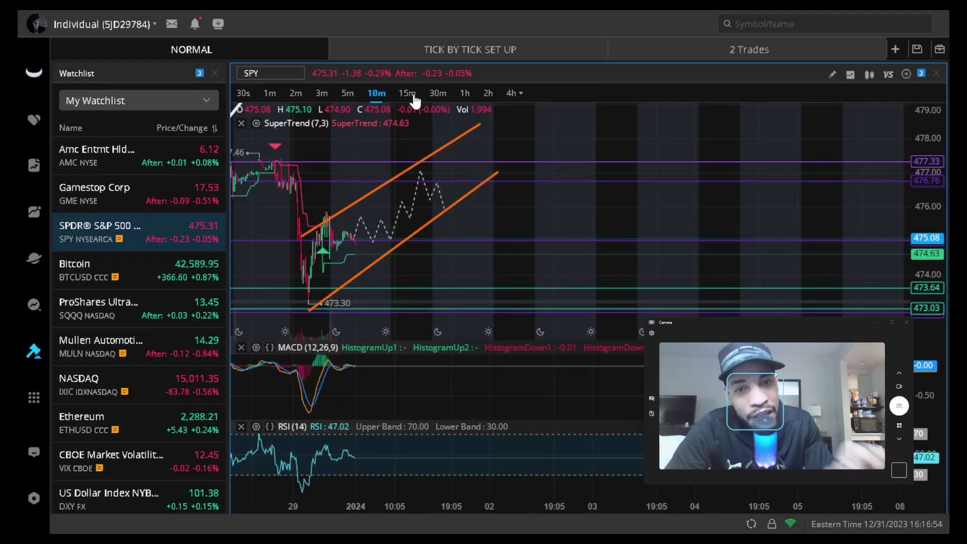
- Review the SPY trend channels at the 15-minute, 2-hour and 4-hour intervals
left_click(408, 93)
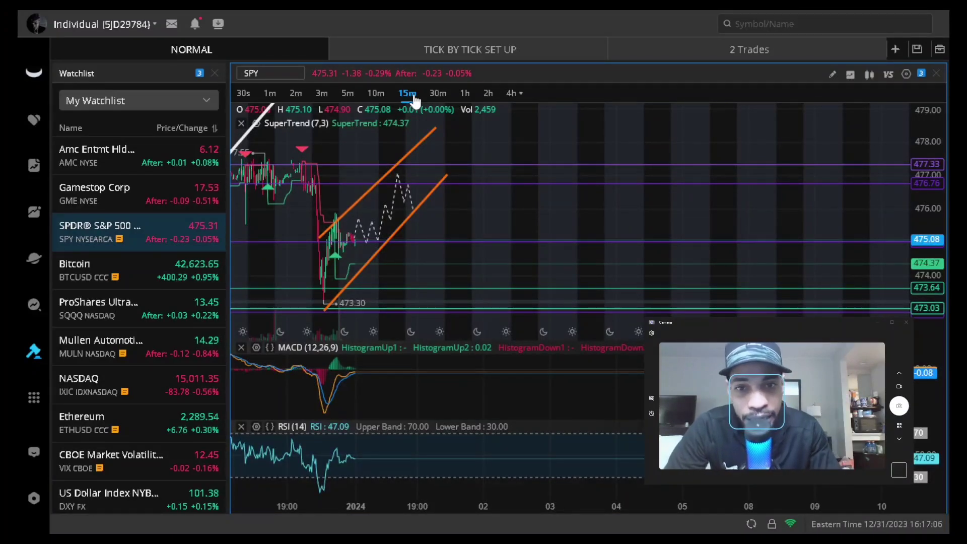
left_click(488, 93)
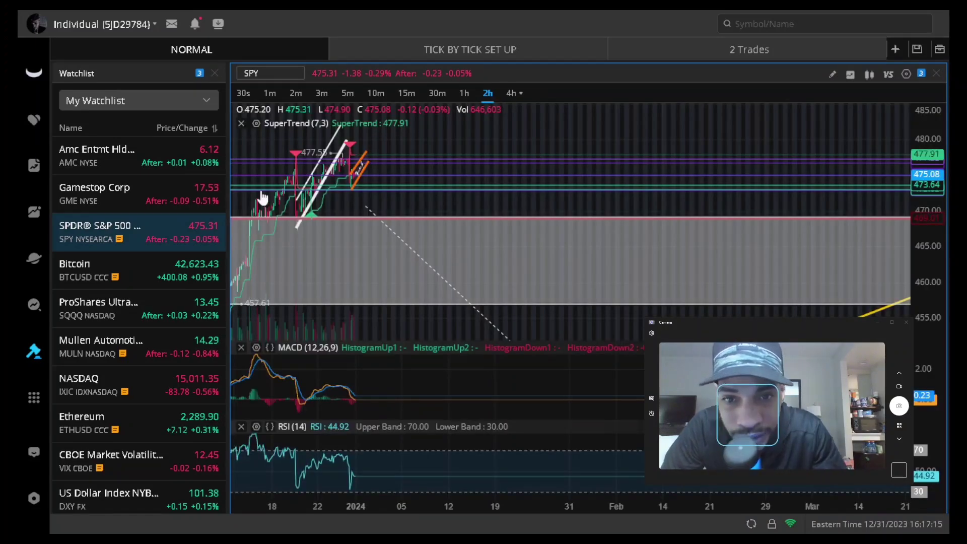
left_click(360, 185)
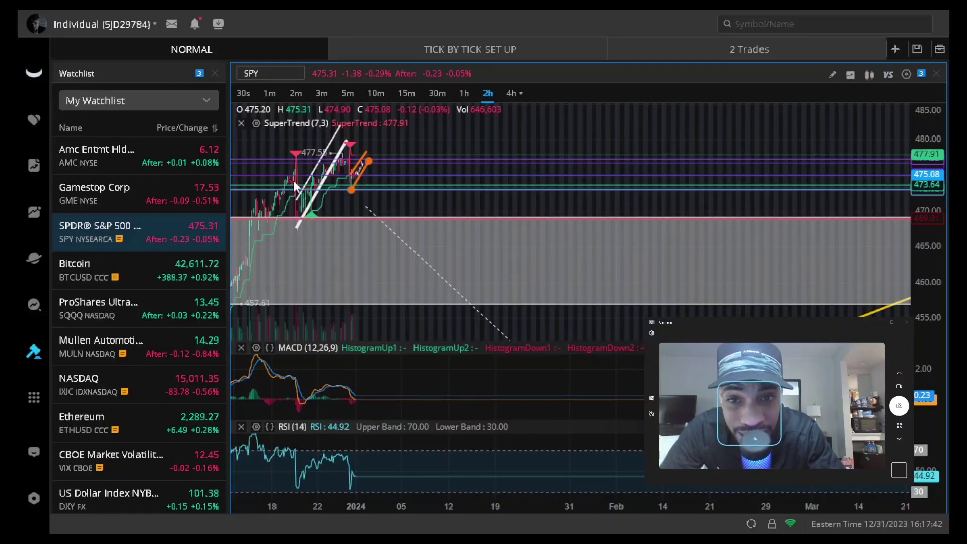
left_click(276, 183)
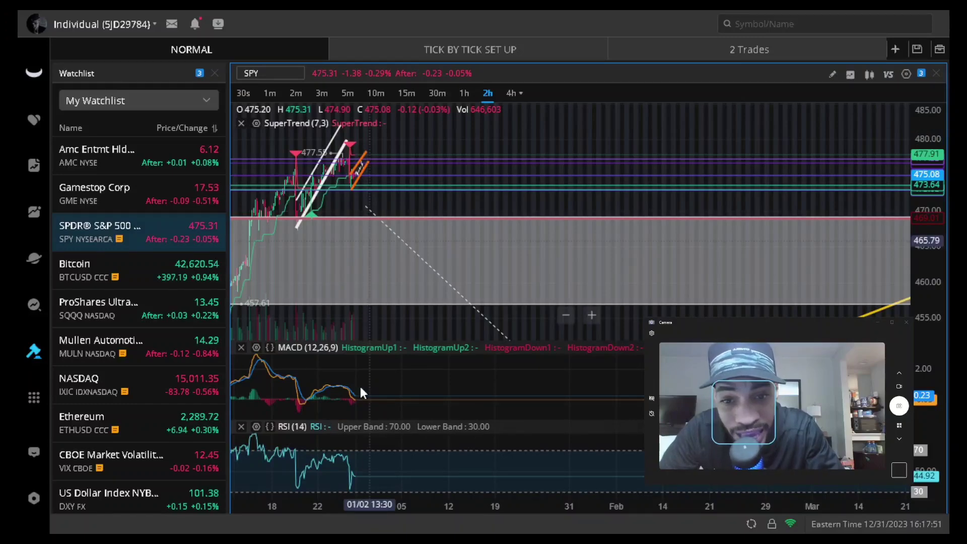
mouse_move(525, 10)
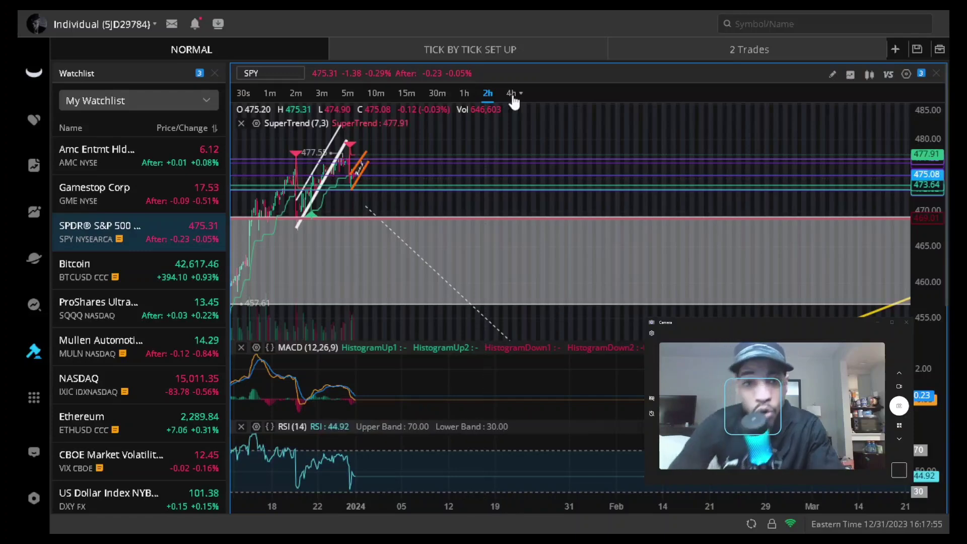
left_click(512, 94)
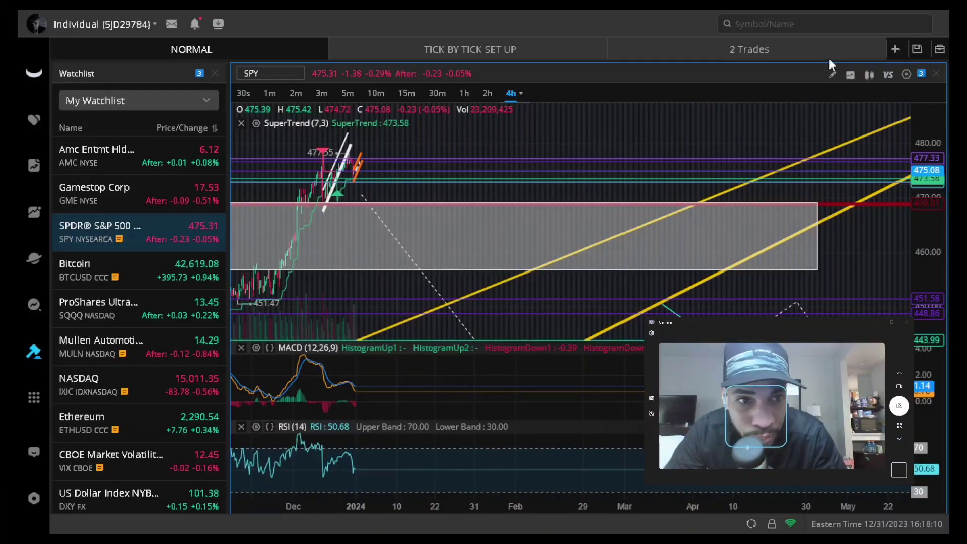
- Switch the SPY chart to the 1-day interval to review its longer-term price history and channels
left_click(522, 99)
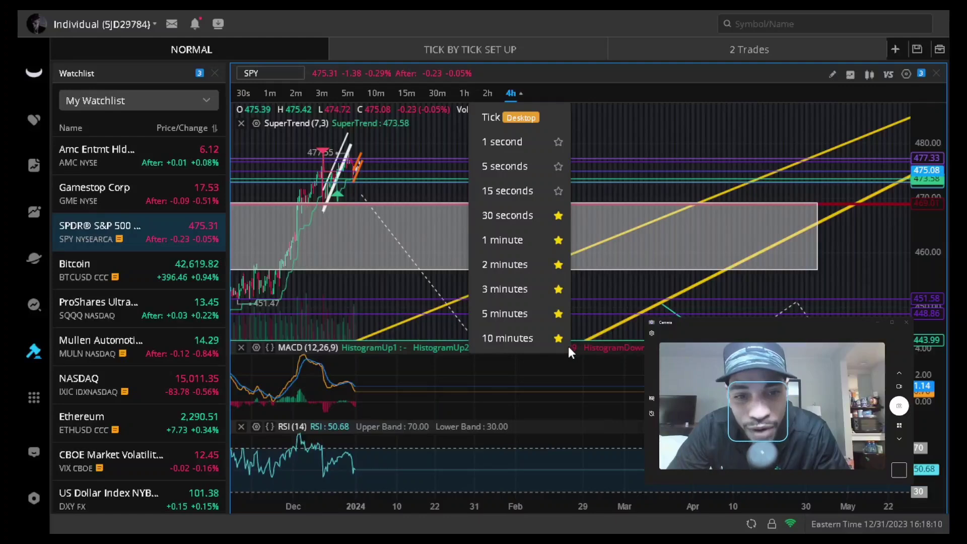
scroll(569, 345, "down", 5)
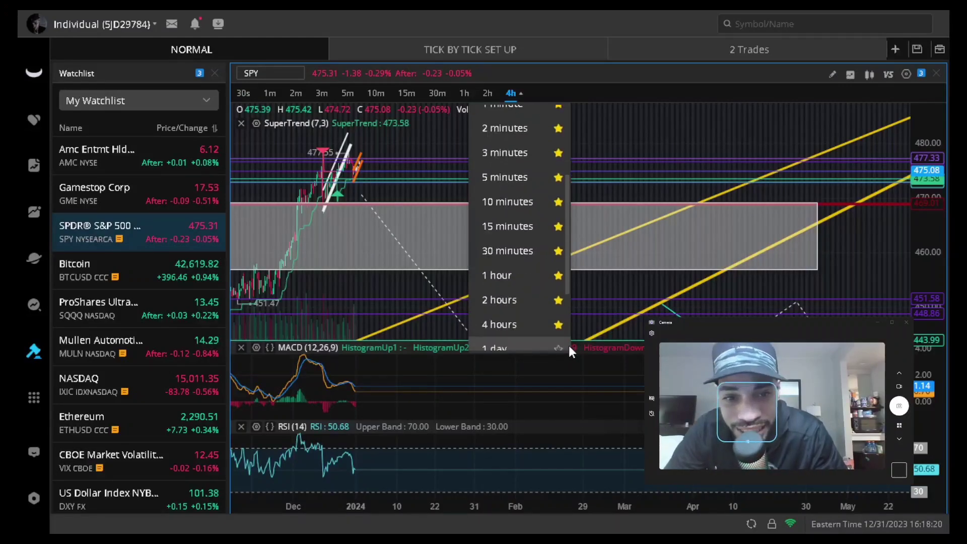
scroll(503, 317, "down", 3)
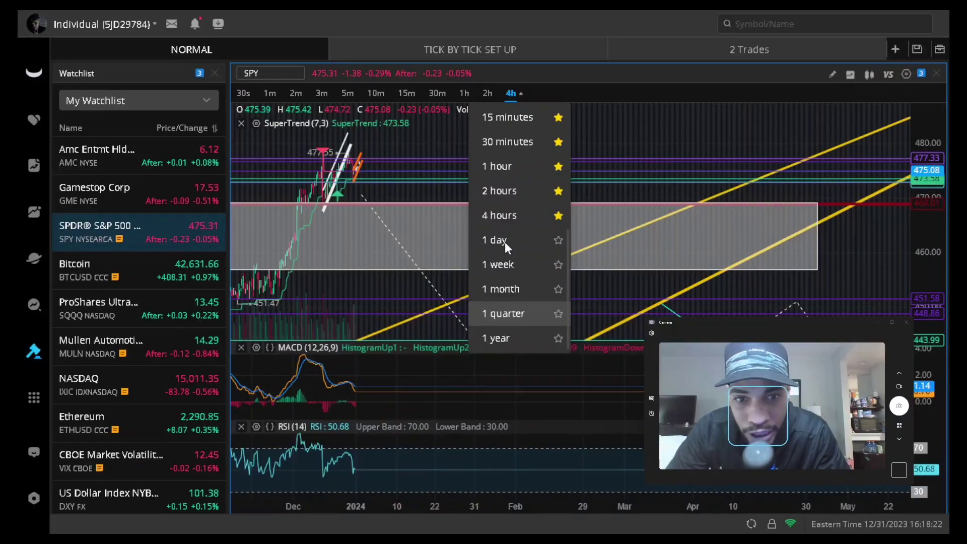
left_click(504, 241)
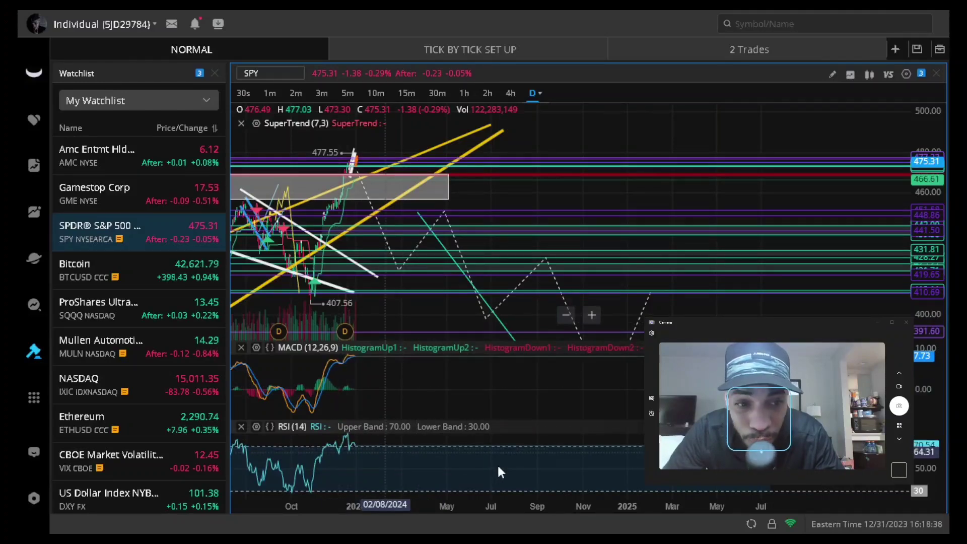
left_click_drag(651, 471, 797, 471)
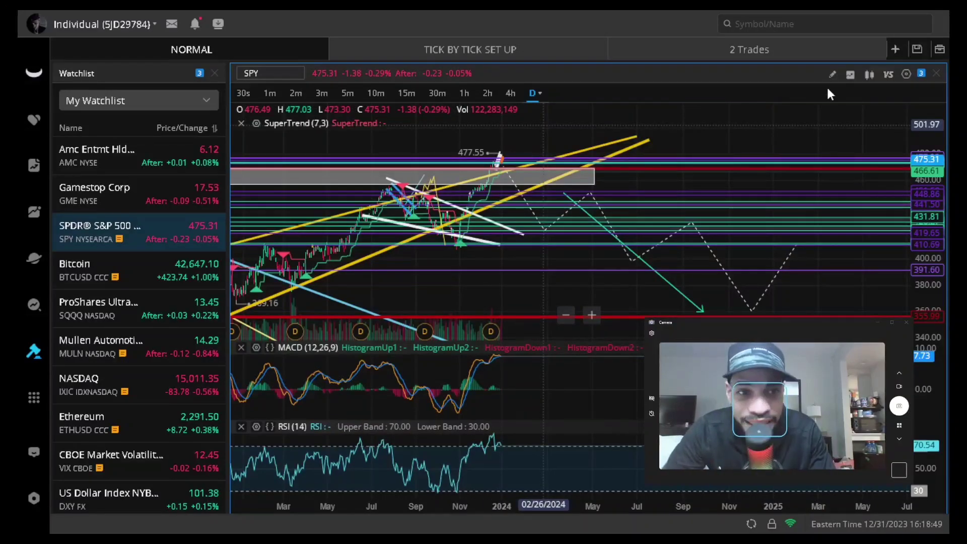
- Replace the SuperTrend indicator with BOLL on the daily SPY chart
left_click(851, 77)
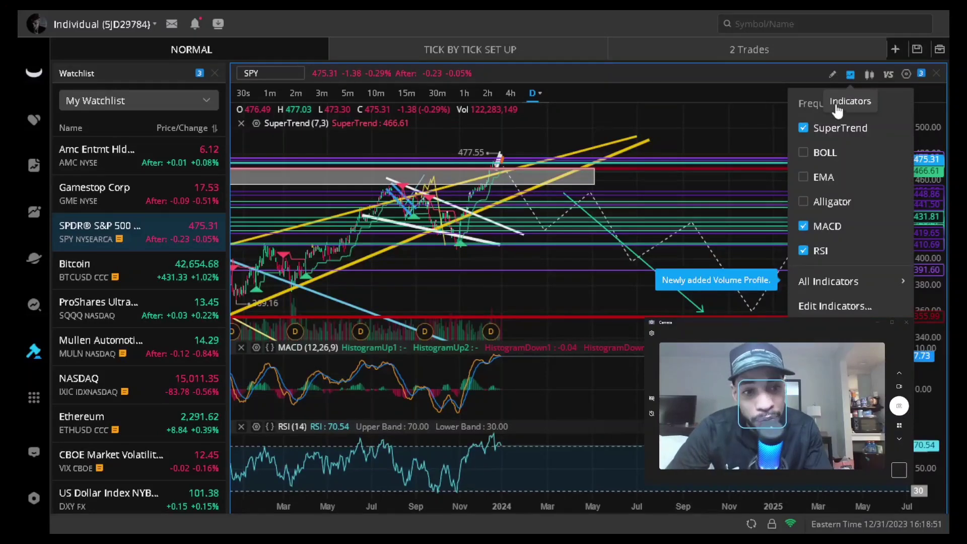
left_click(808, 136)
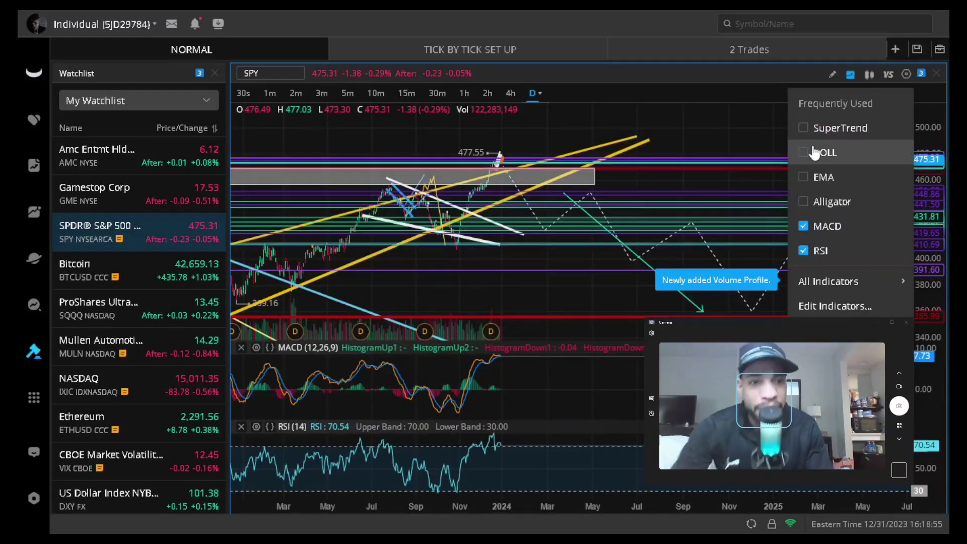
left_click(814, 154)
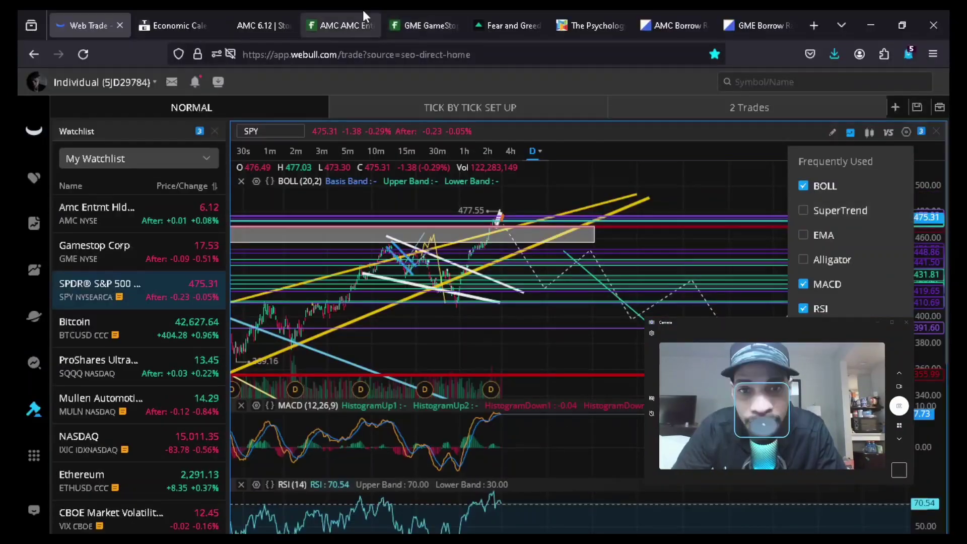
- Look at the Psychology of a Market Cycle infographic on the fifthperson.com page, and return to the Webull chart
mouse_move(363, 10)
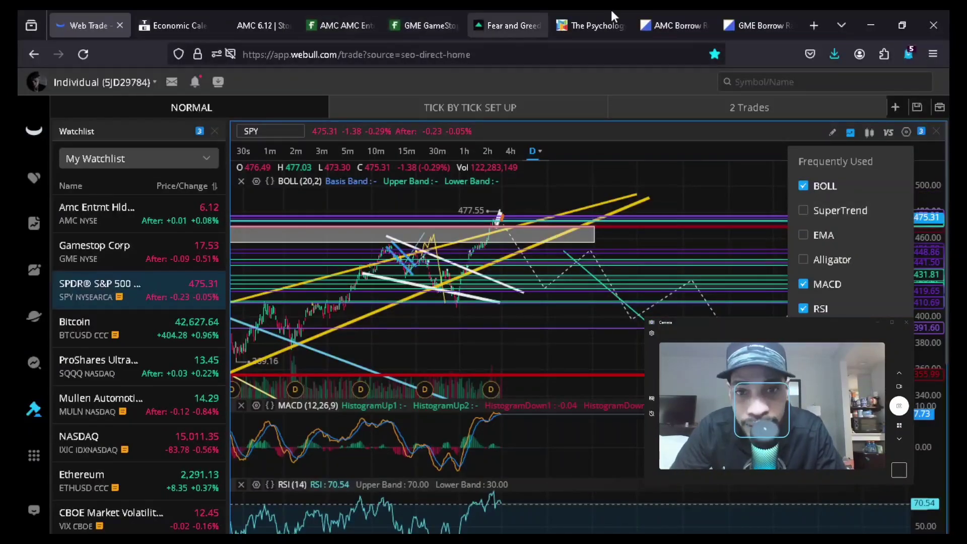
left_click(566, 23)
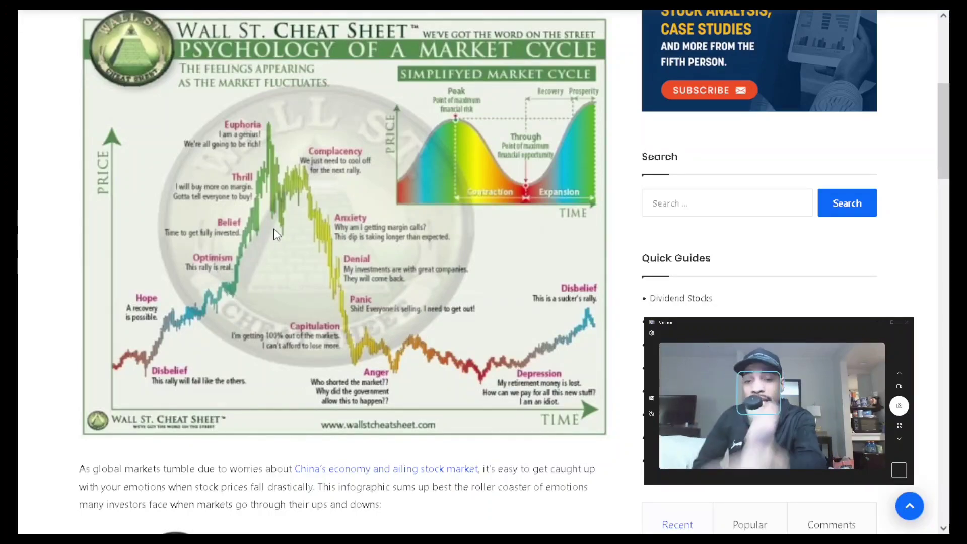
mouse_move(123, 8)
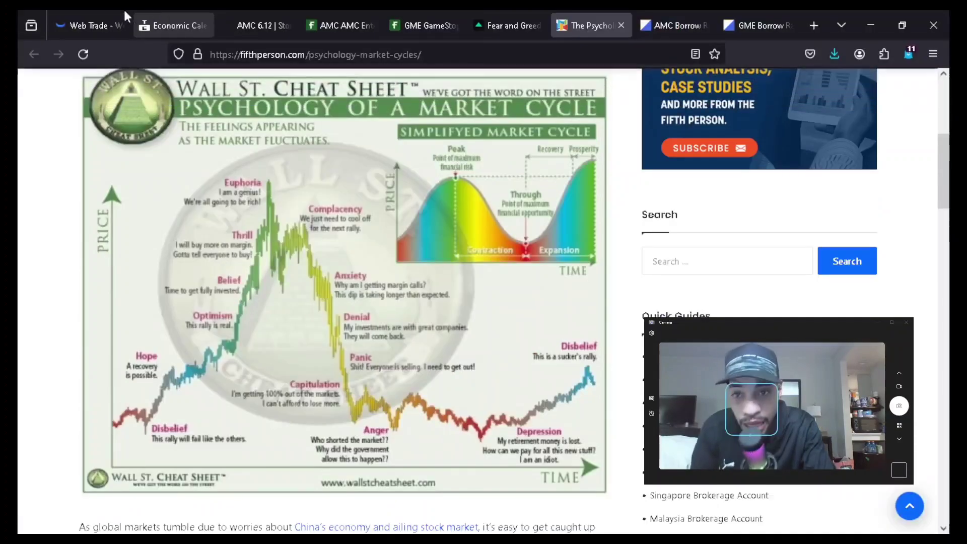
left_click(93, 11)
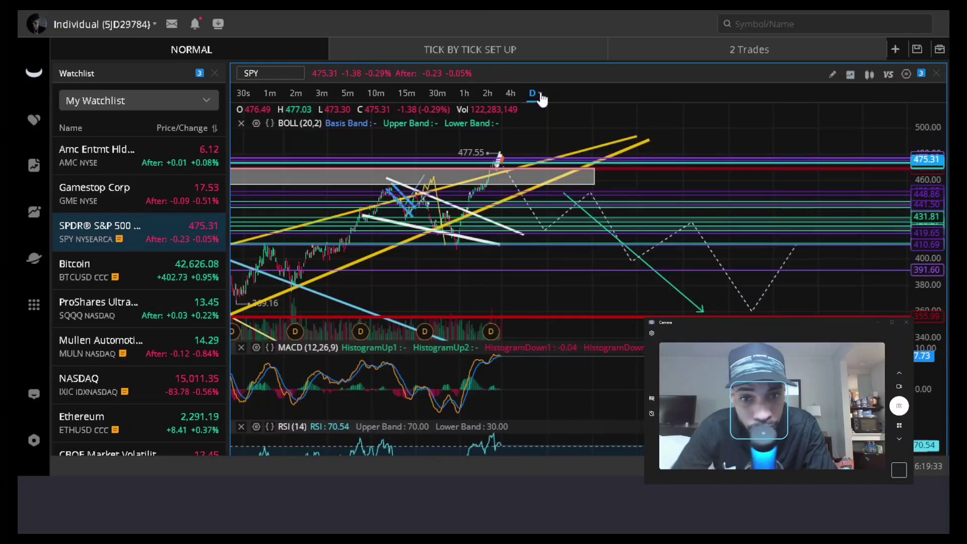
- Switch the SPY chart to the 1-week interval
left_click(541, 96)
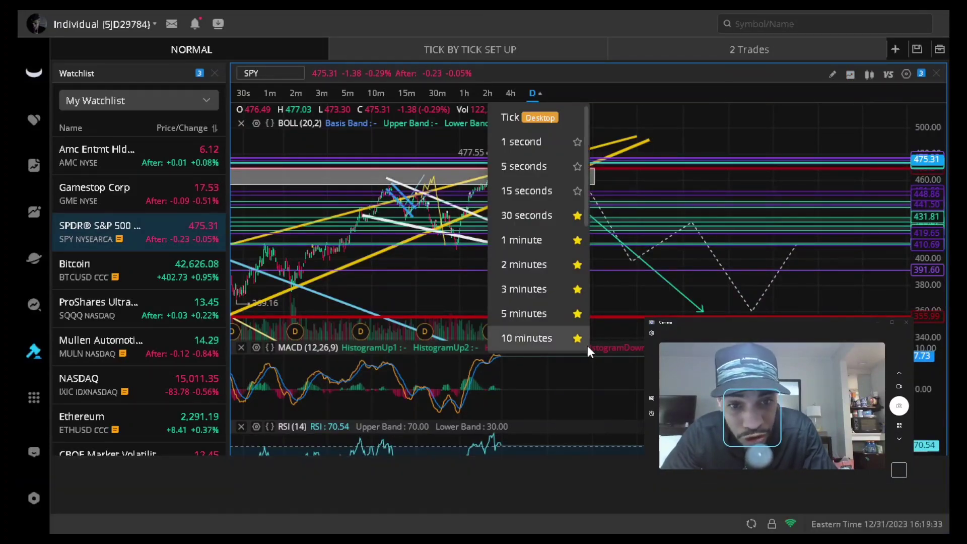
scroll(588, 346, "down", 5)
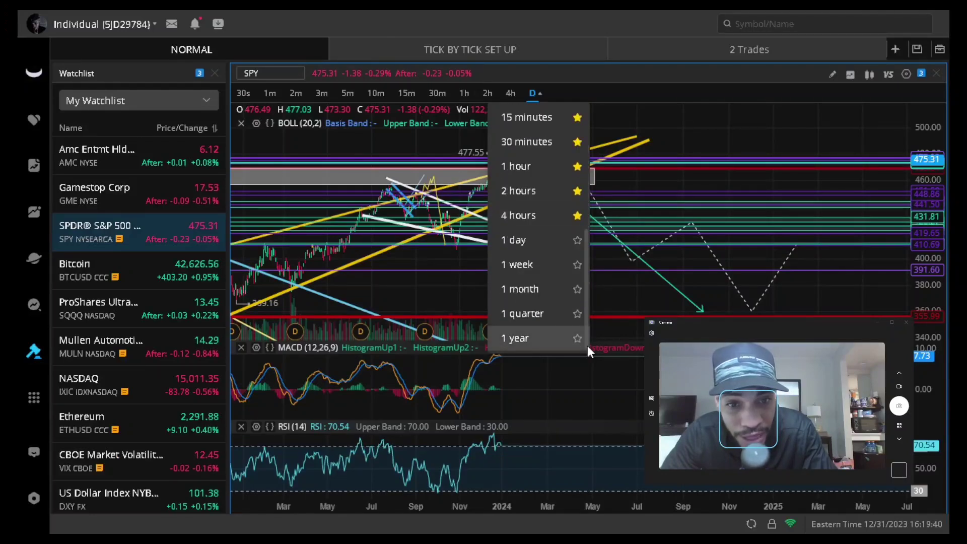
left_click(526, 276)
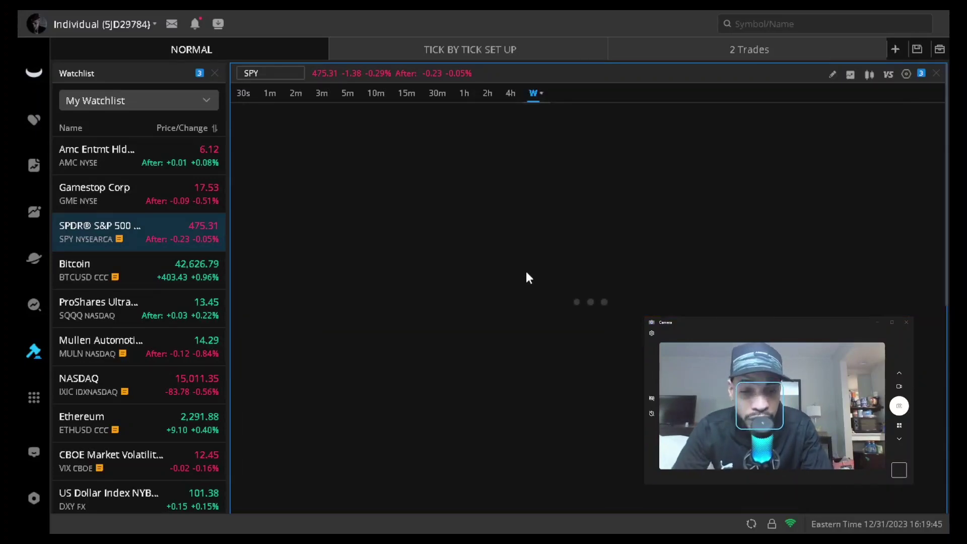
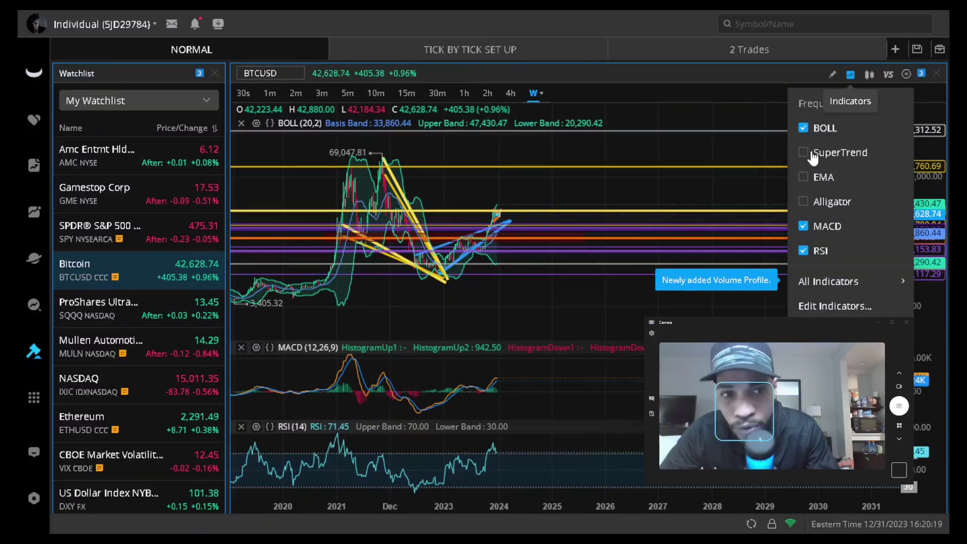
- Replace the BOLL indicator with SuperTrend on the weekly BTCUSD chart
left_click(850, 76)
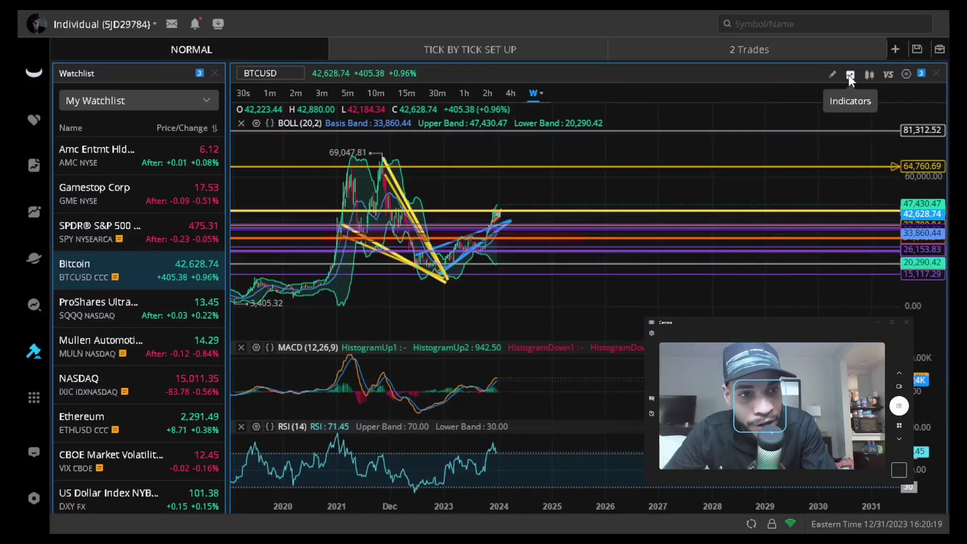
left_click(850, 76)
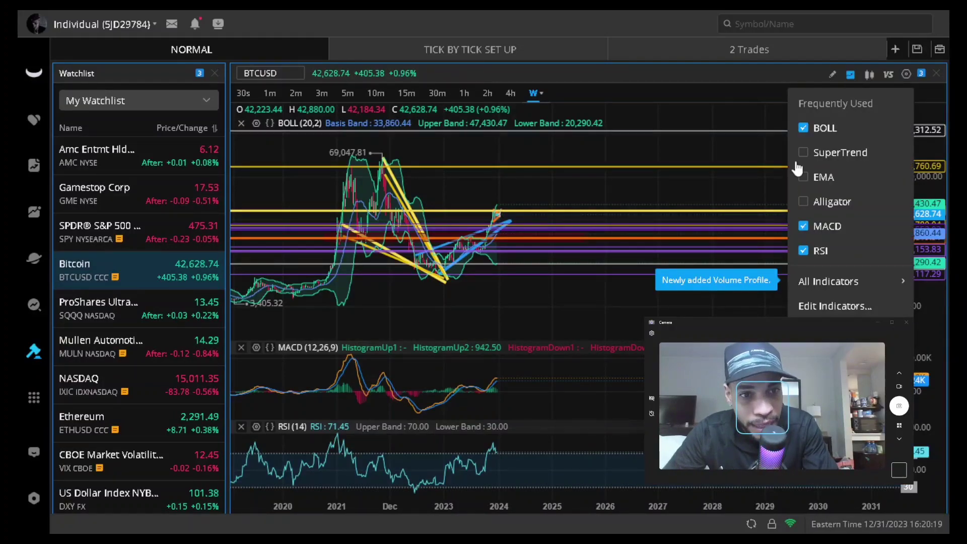
left_click(806, 131)
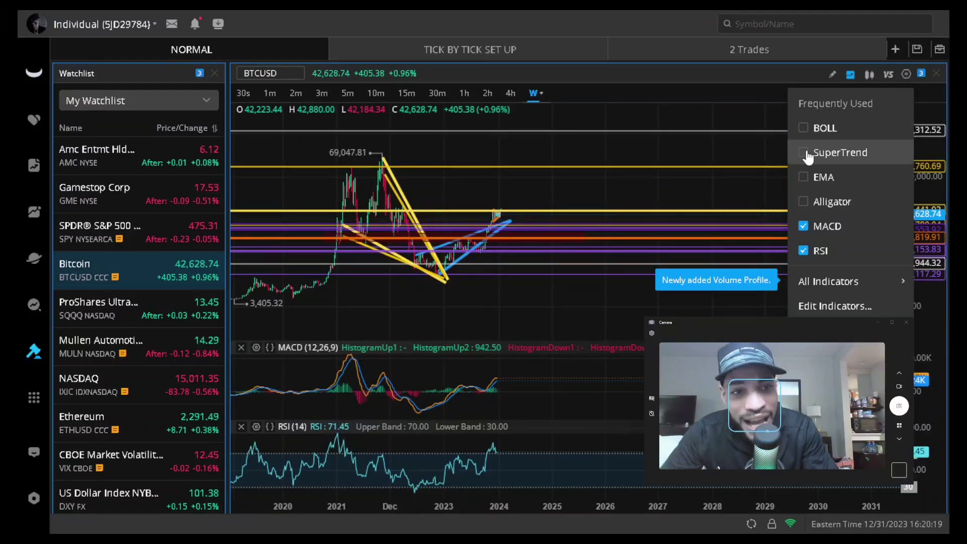
left_click(808, 154)
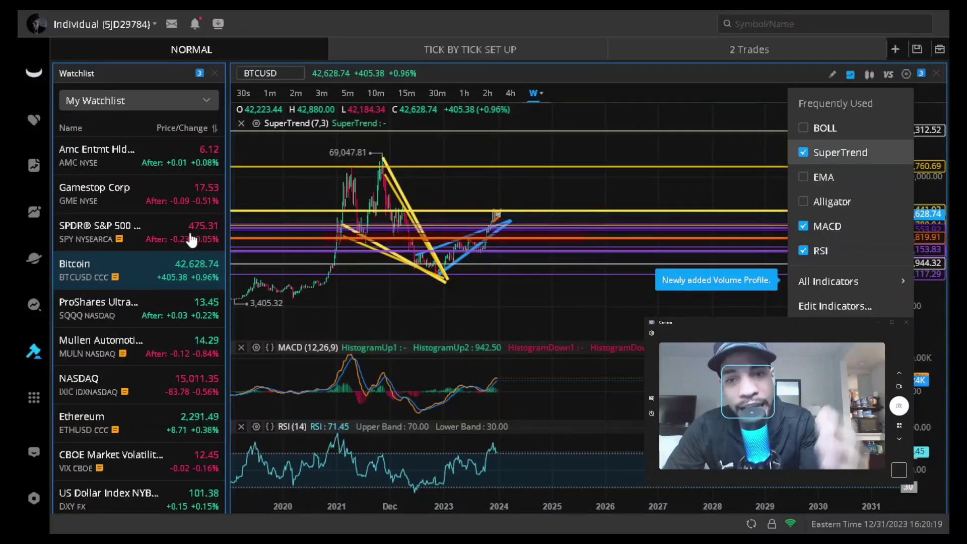
- Check the upcoming US events on the Trading Economics calendar and return to the Webull charts
mouse_move(224, 10)
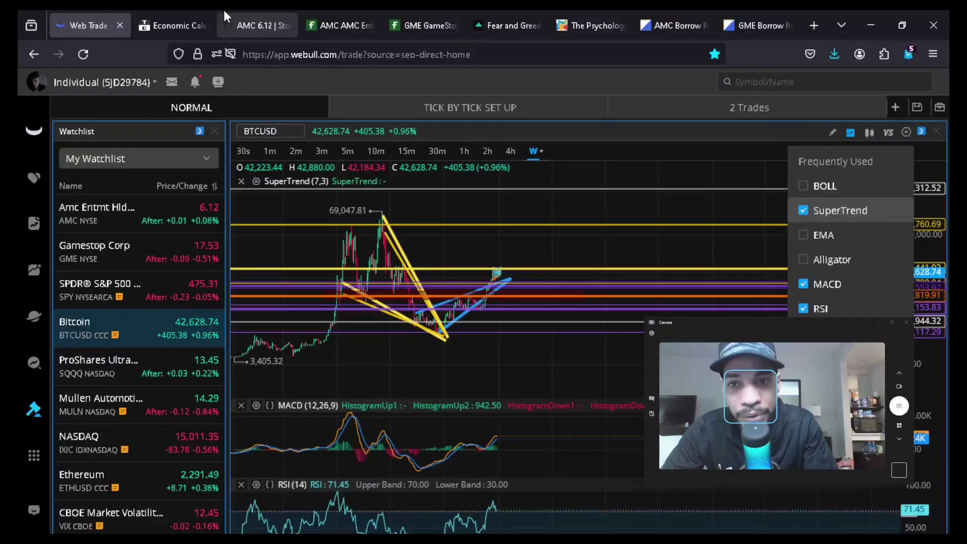
left_click(177, 11)
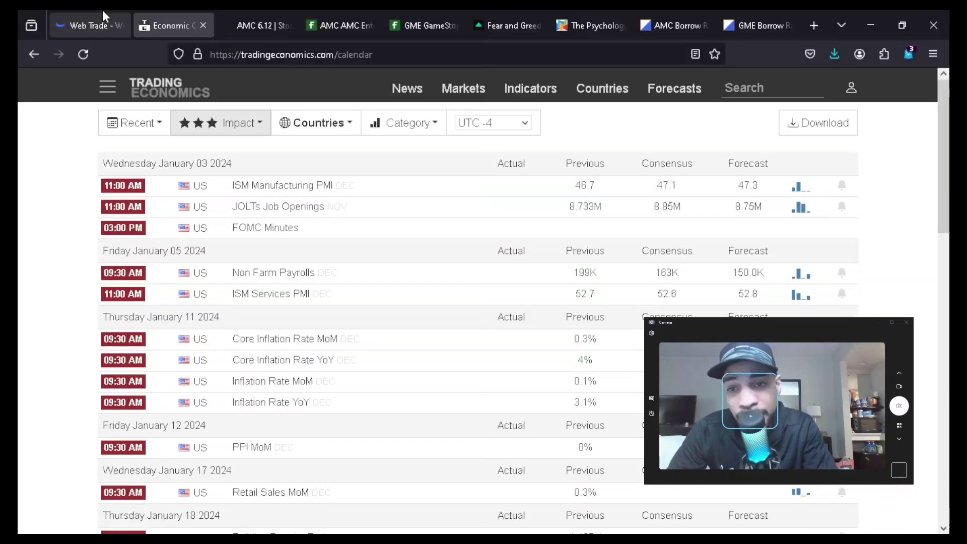
left_click(98, 8)
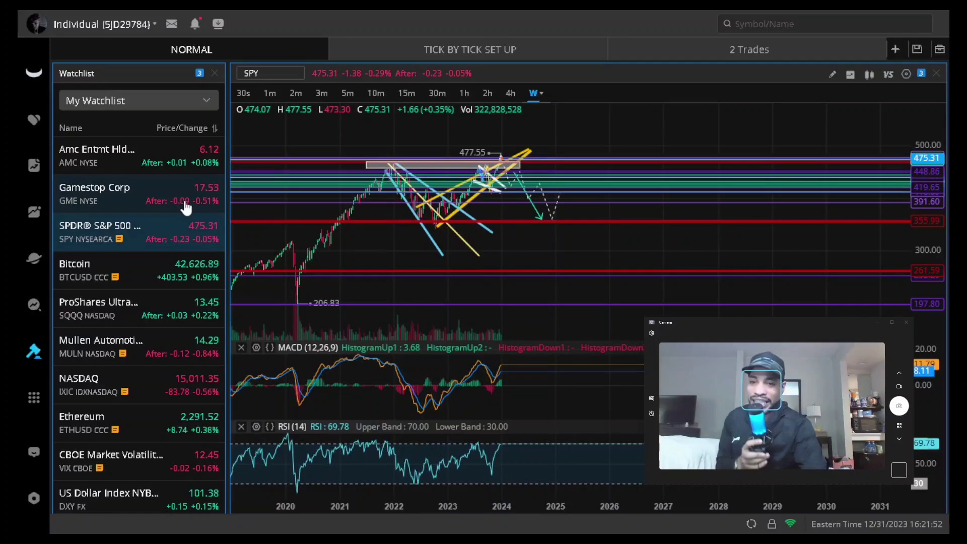
- Open the Gamestop Corp (GME) chart from the watchlist at the 10-minute interval
left_click(186, 207)
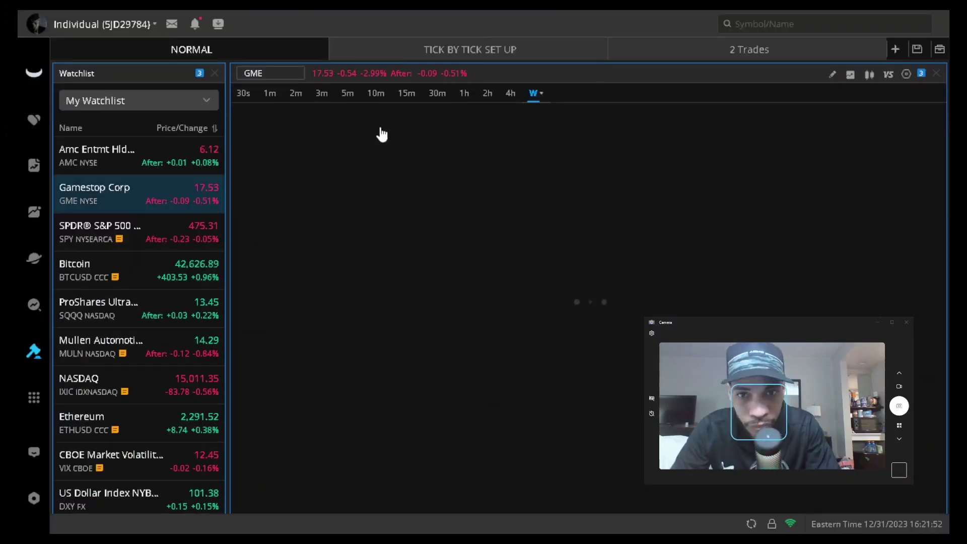
left_click(379, 94)
- Check the AMC and GME pages on Stonk-O-Tracker, and return to the Webull GME chart
mouse_move(324, 10)
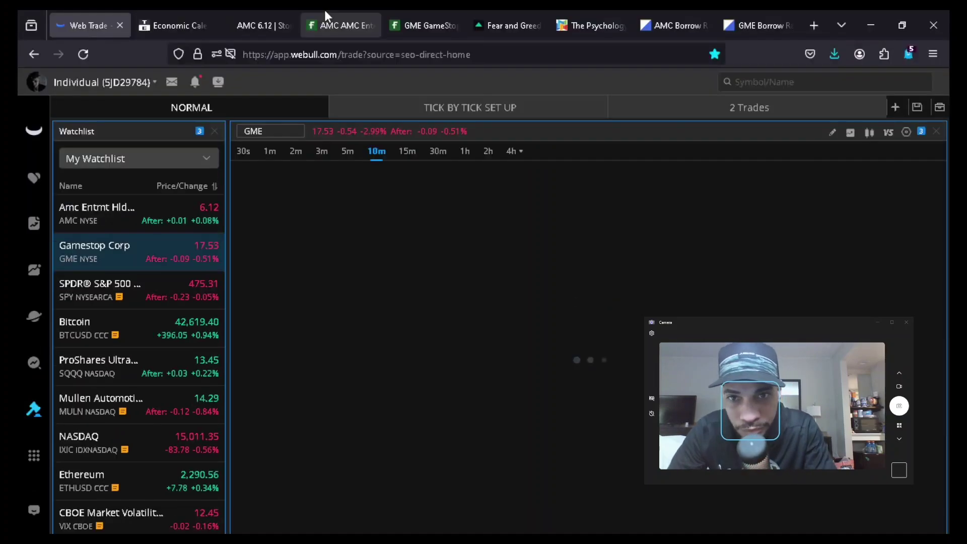
left_click(251, 12)
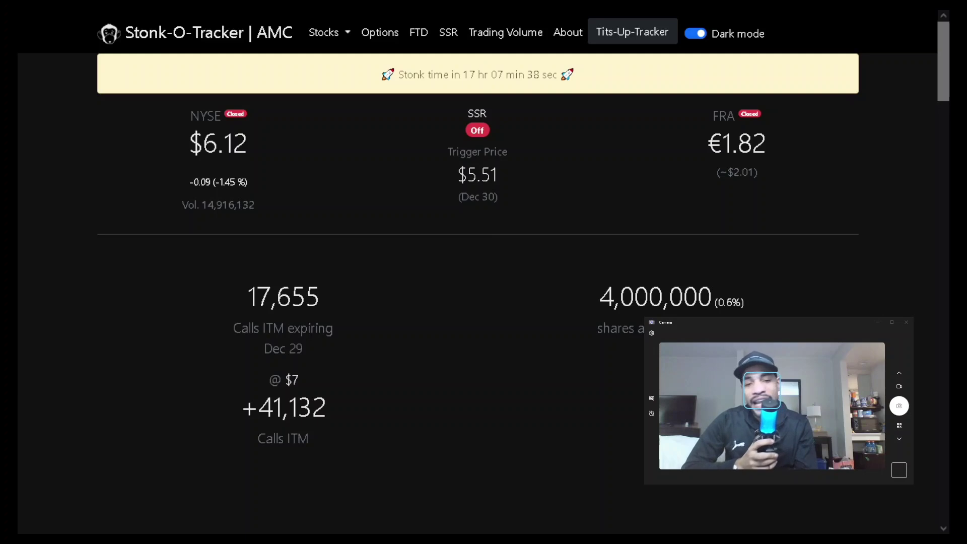
mouse_move(331, 10)
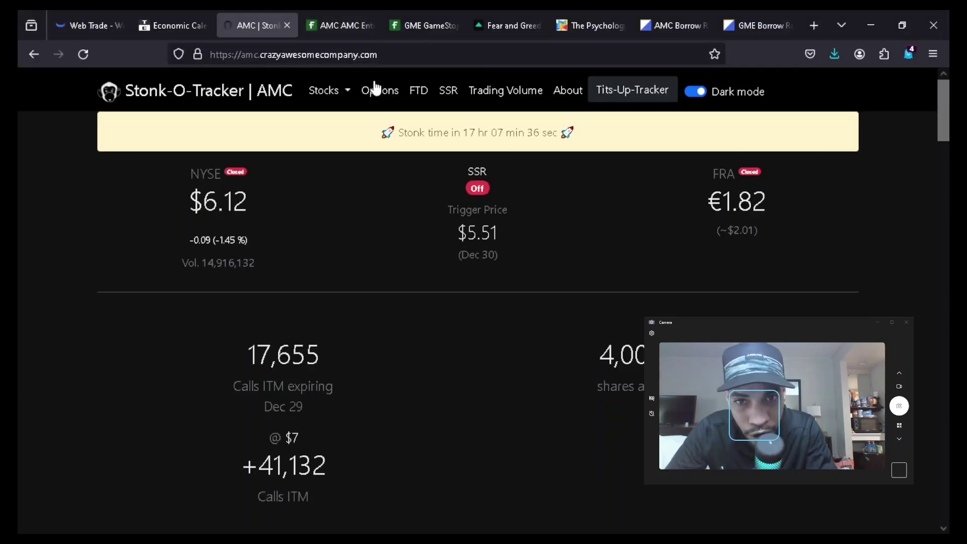
left_click(339, 96)
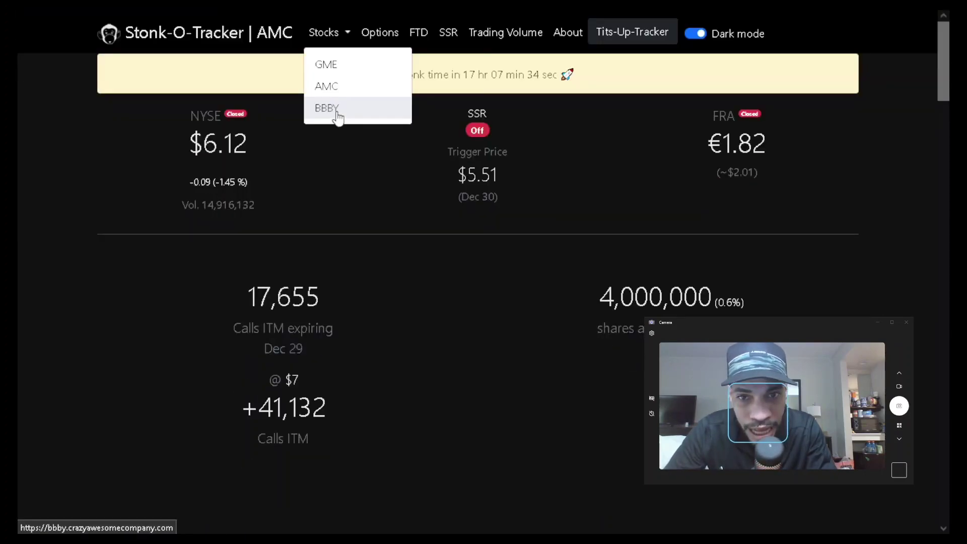
left_click(342, 62)
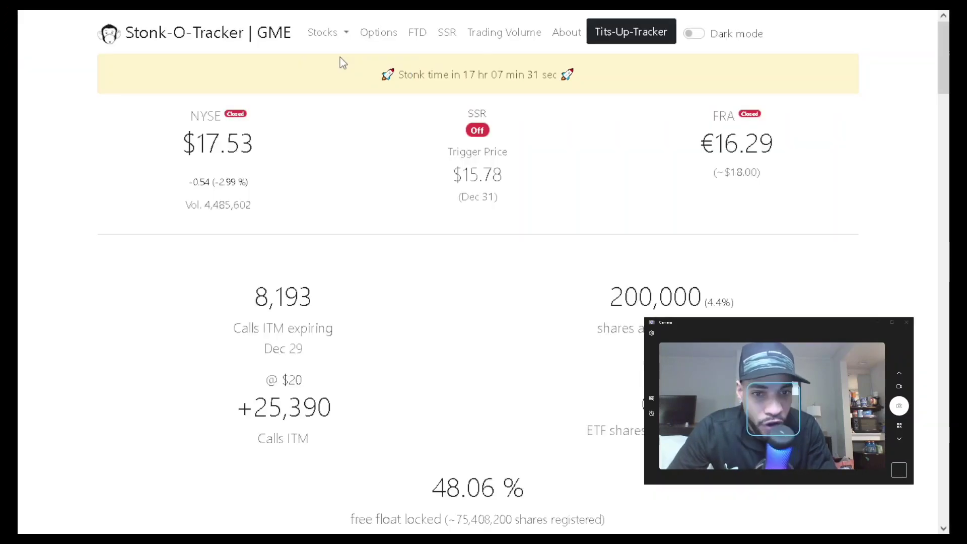
mouse_move(18, 10)
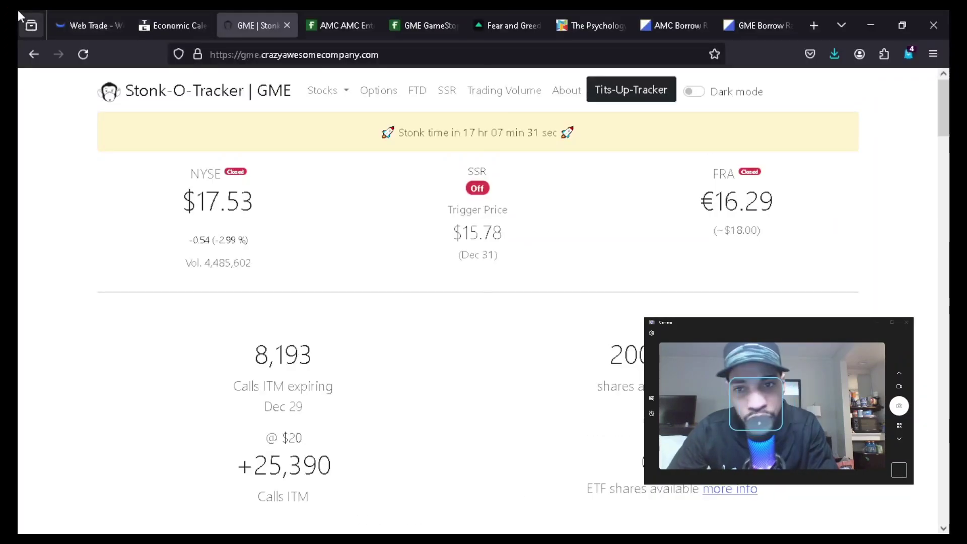
left_click(86, 10)
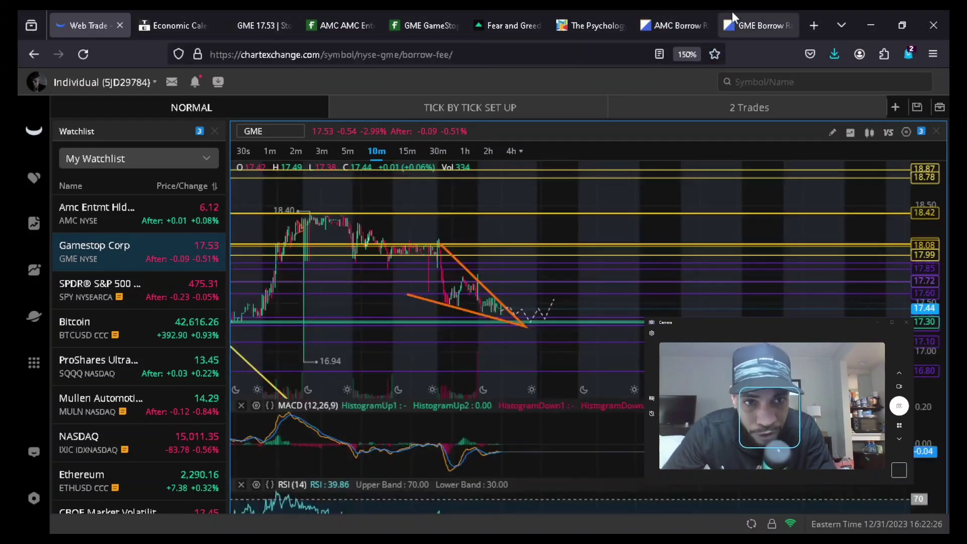
- Review the GME borrow fee chart on chartexchange.com and GME's short interest stats on Fintel, and return to the full-screen Webull chart
left_click(732, 12)
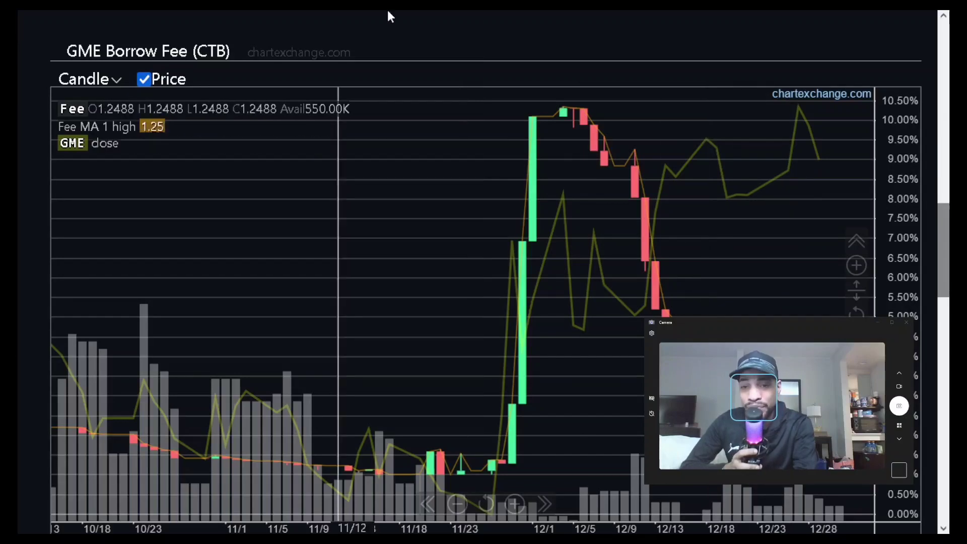
mouse_move(457, 8)
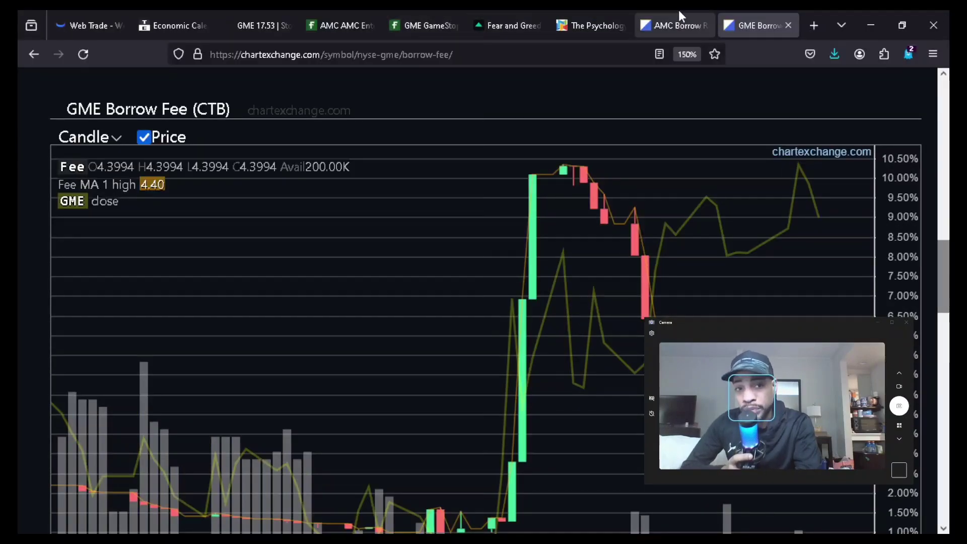
left_click(402, 17)
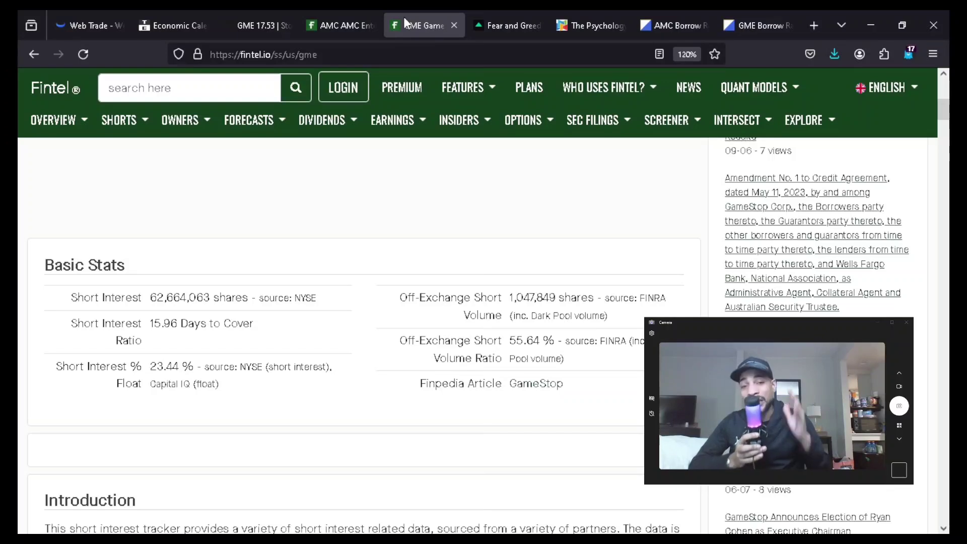
left_click(66, 11)
key("F11")
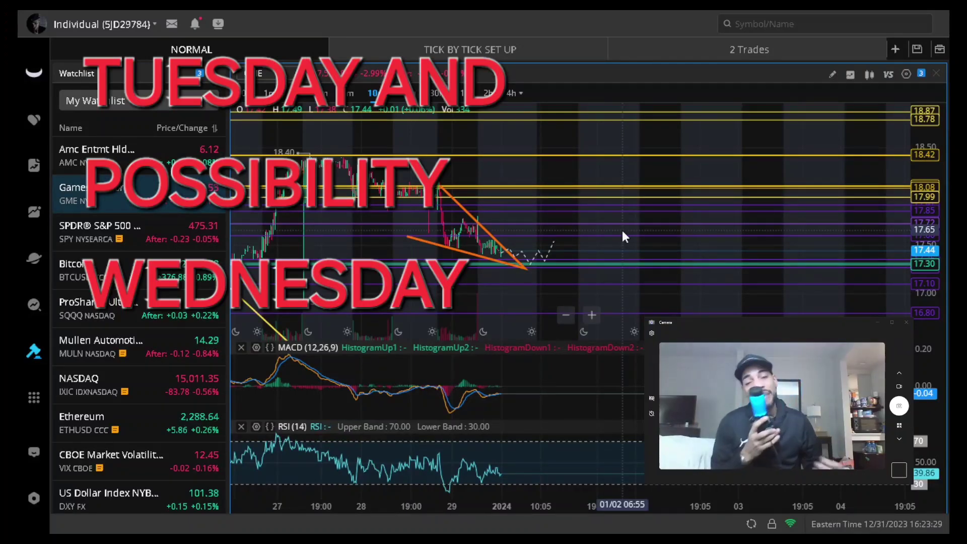
- Examine the Psychology of a Market Cycle infographic on fifthperson.com, and return to the full-screen GME chart
mouse_move(278, 7)
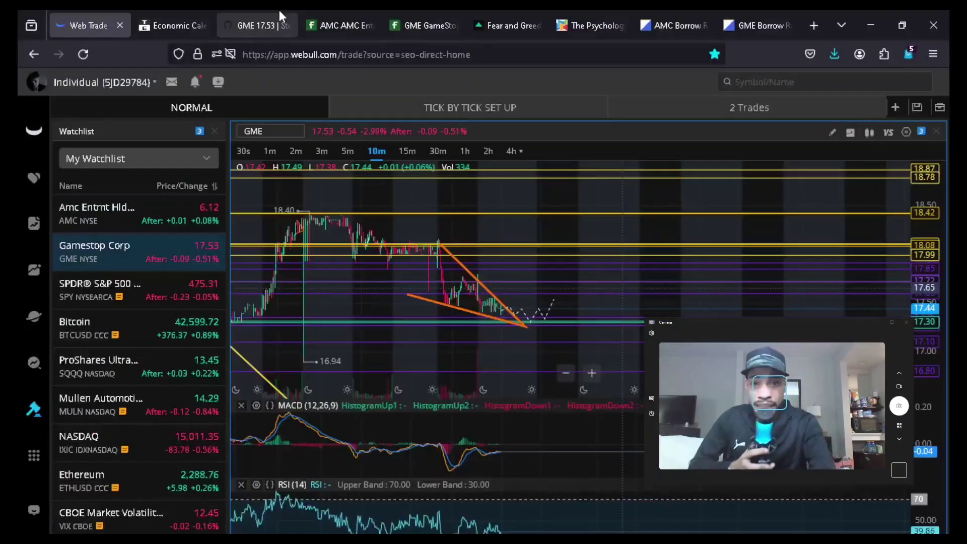
left_click(603, 17)
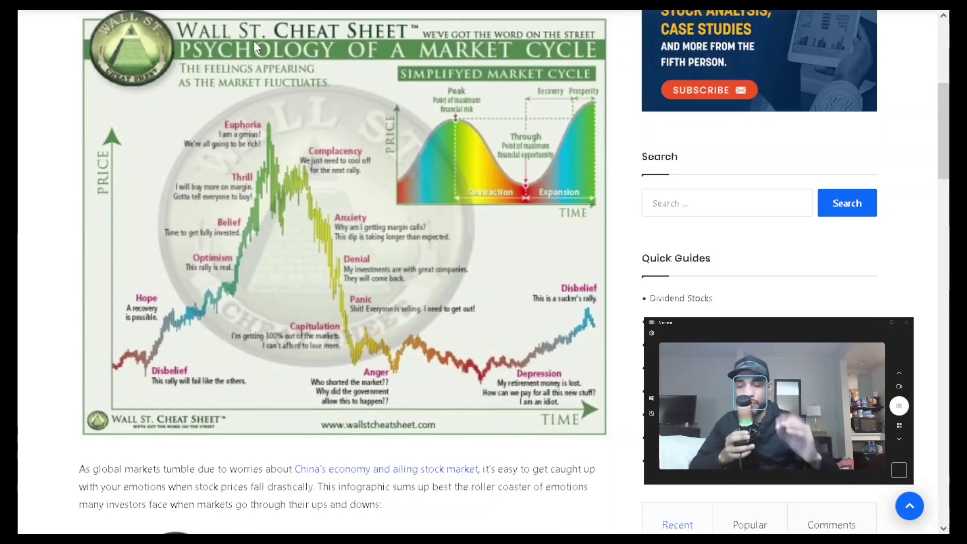
mouse_move(175, 15)
left_click(65, 19)
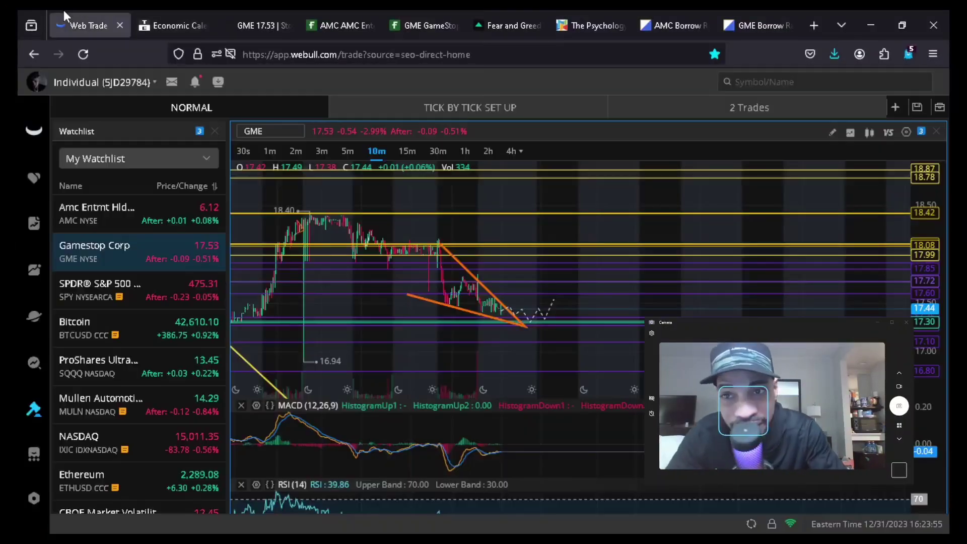
key("F11")
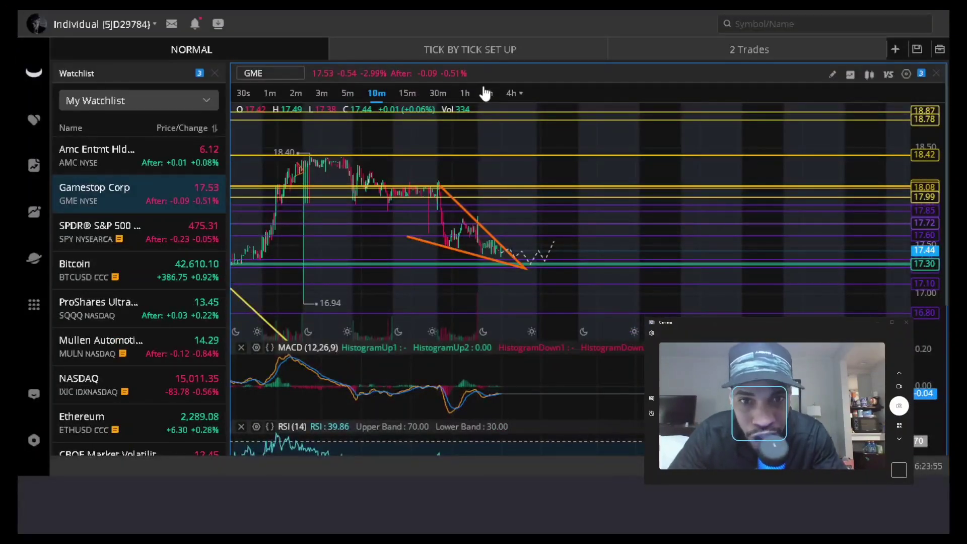
- Switch the GME chart to the 4-hour interval and from there to the 1-week interval
left_click(512, 94)
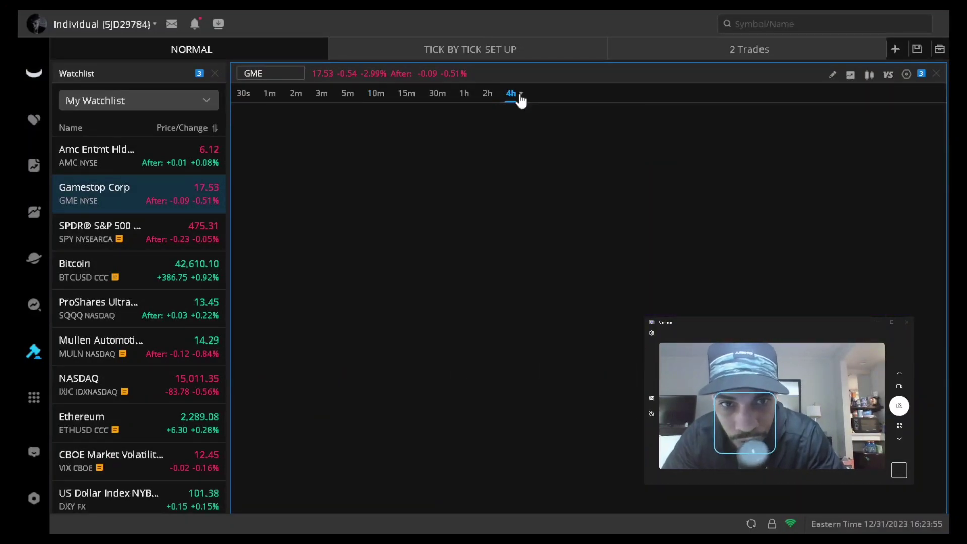
left_click(520, 97)
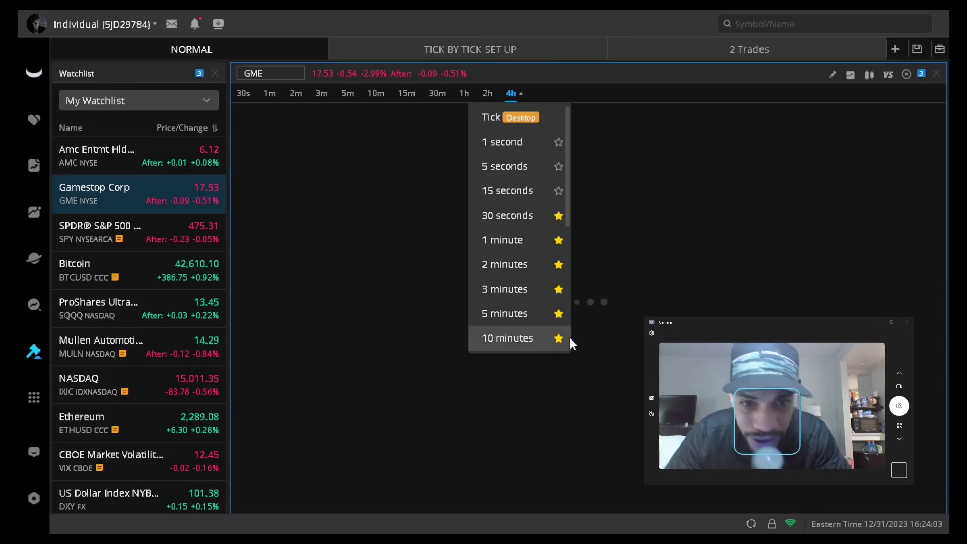
scroll(570, 340, "down", 1)
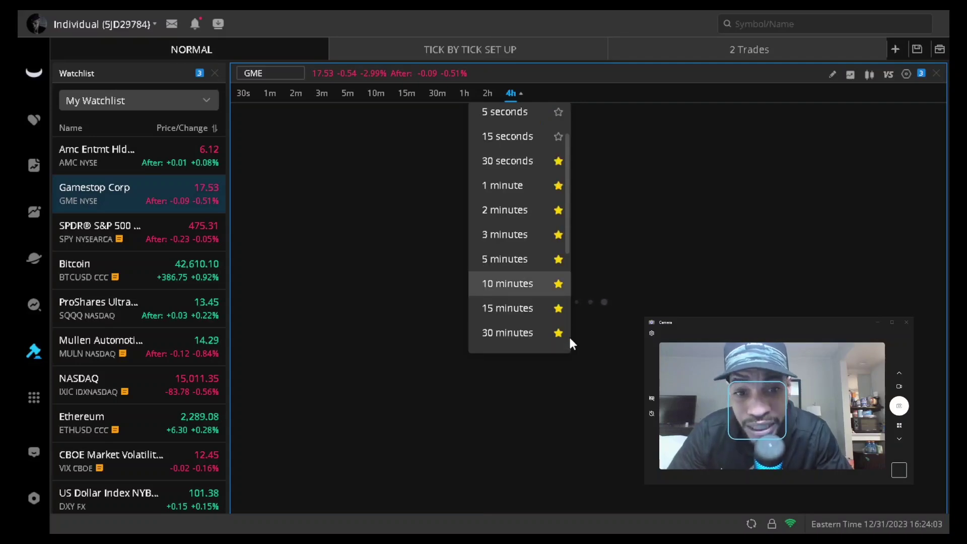
scroll(570, 340, "down", 3)
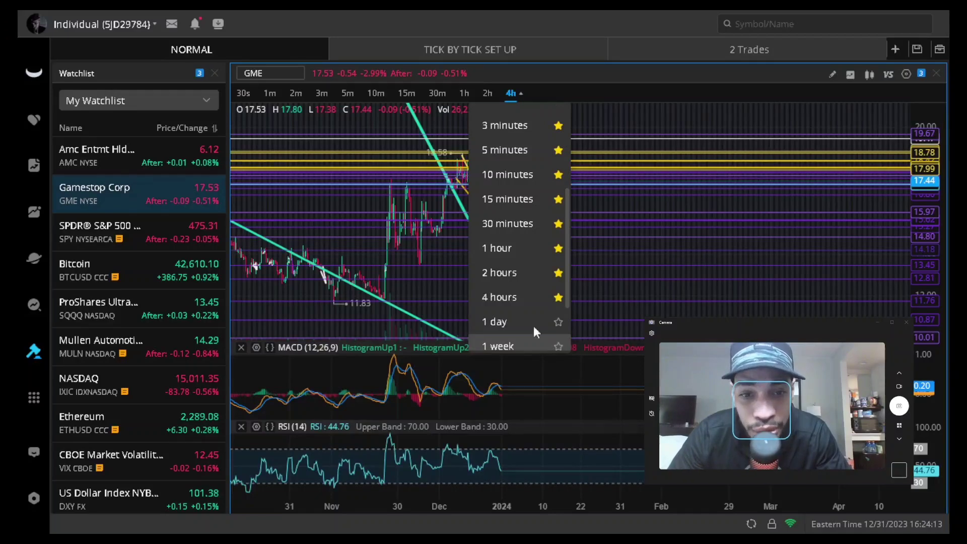
scroll(488, 339, "down", 1)
scroll(517, 318, "down", 1)
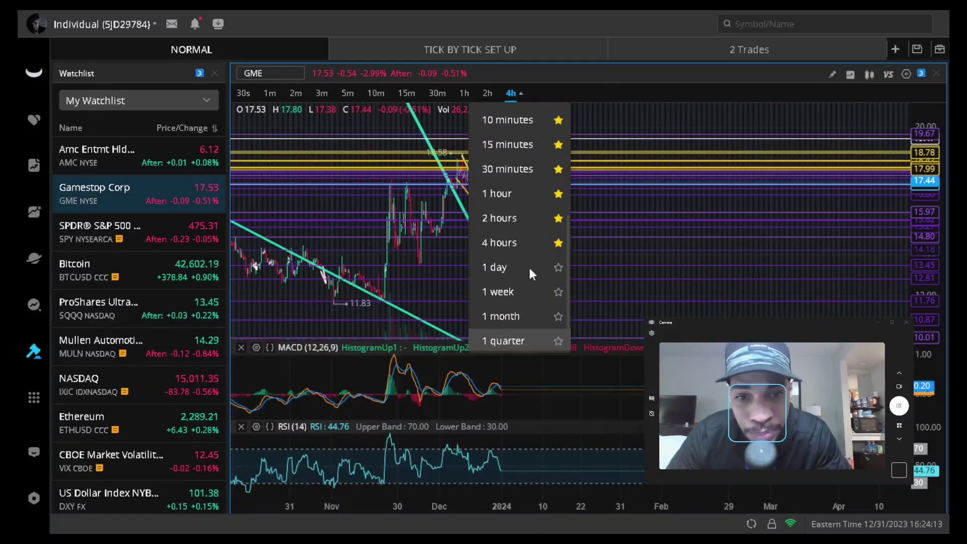
scroll(514, 295, "down", 1)
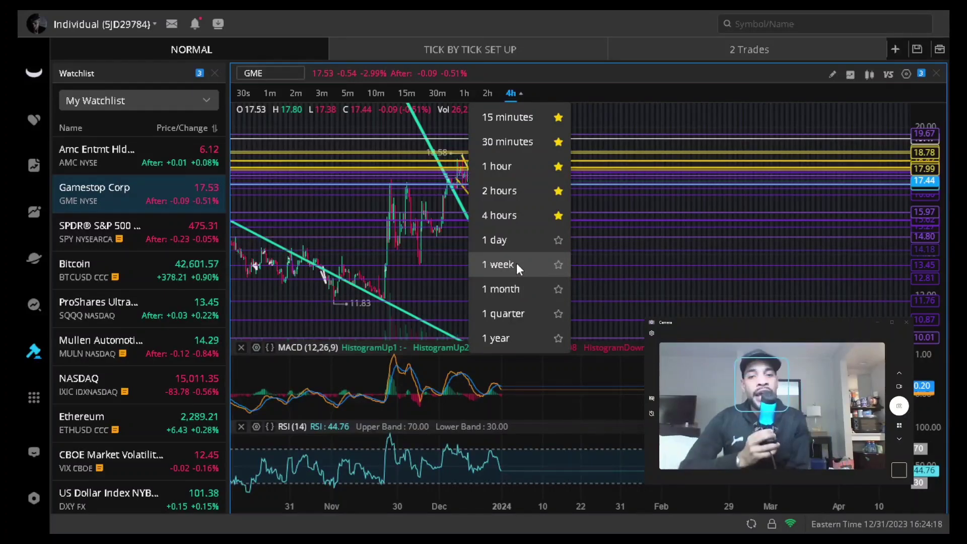
left_click(517, 266)
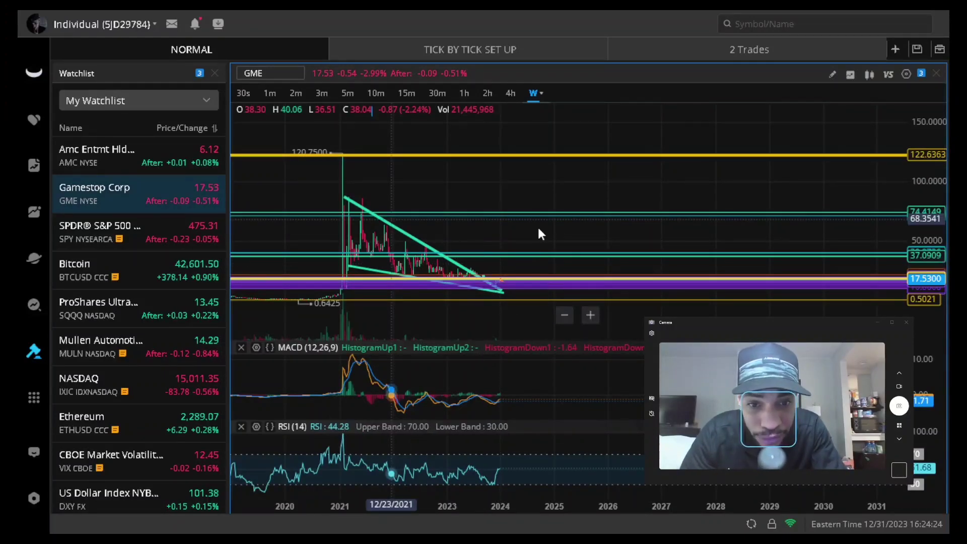
- Open the AMC chart from the watchlist and view it at the 5-minute and 4-hour intervals
left_click(182, 164)
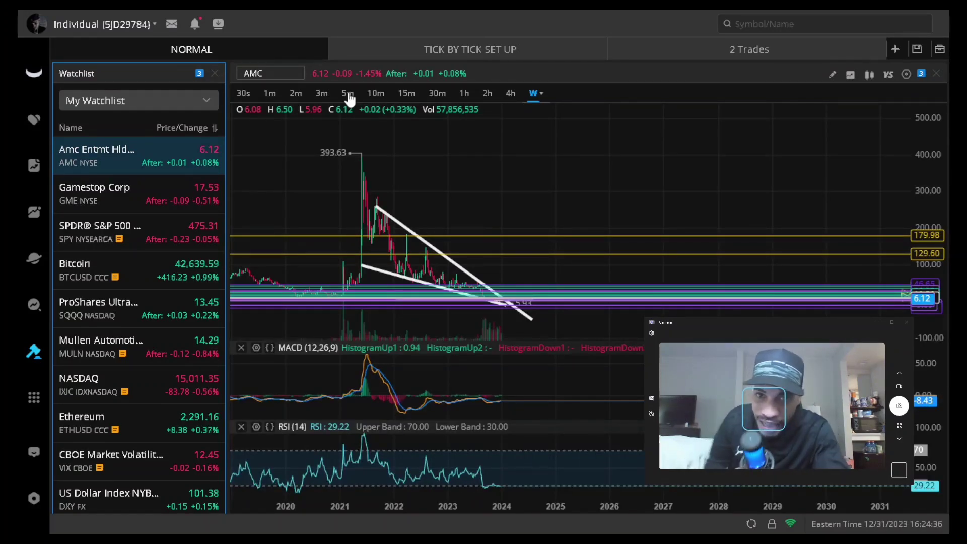
left_click(348, 94)
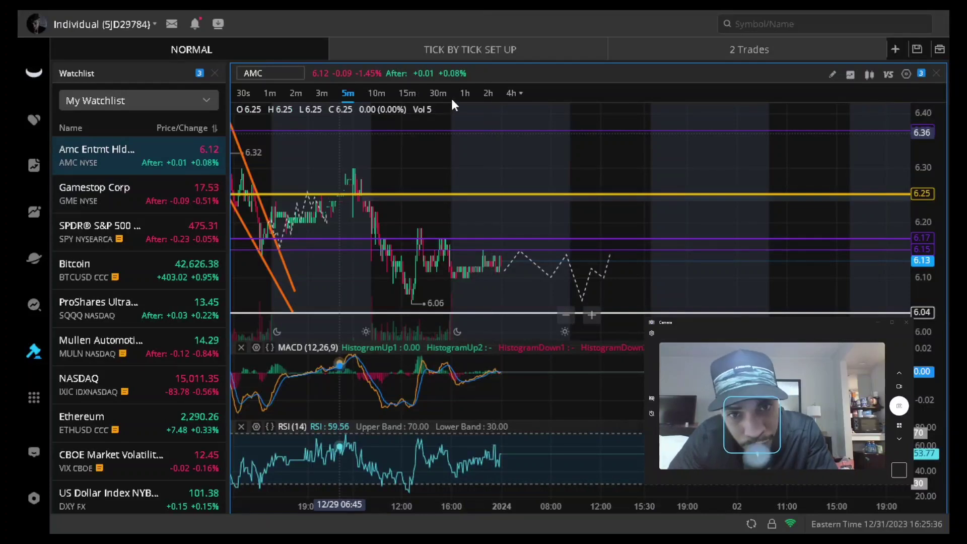
left_click(511, 94)
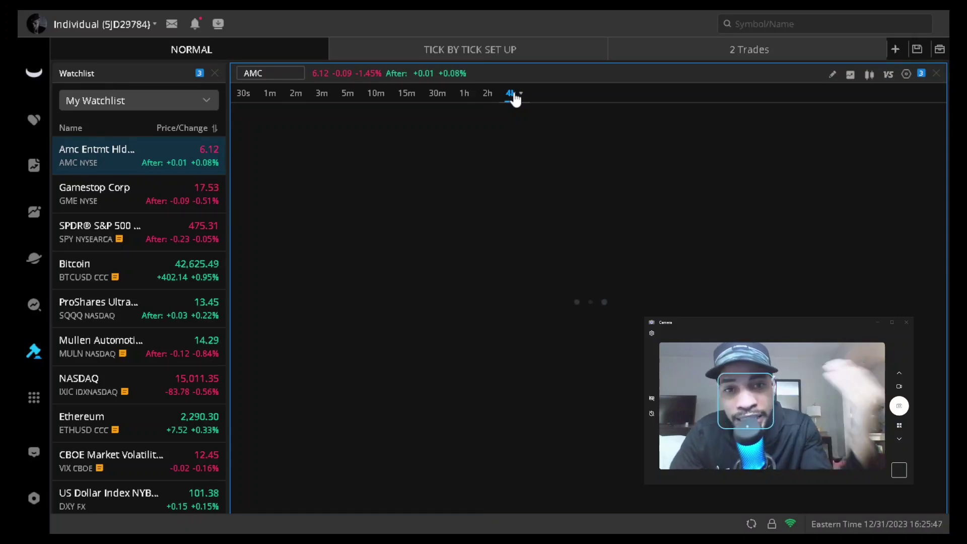
- Compare CNN's Fear & Greed Index with the Psychology of a Market Cycle infographic, and return to the AMC chart
mouse_move(482, 8)
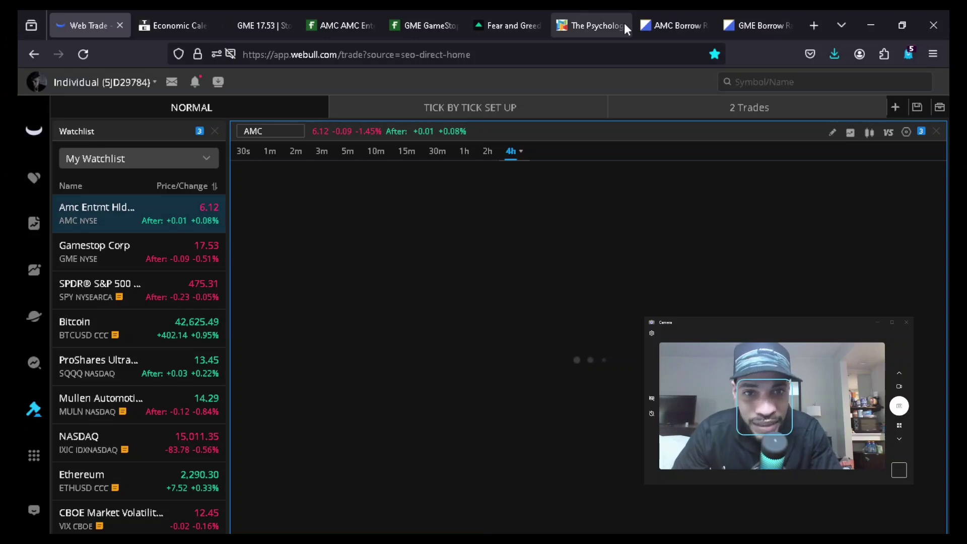
left_click(591, 23)
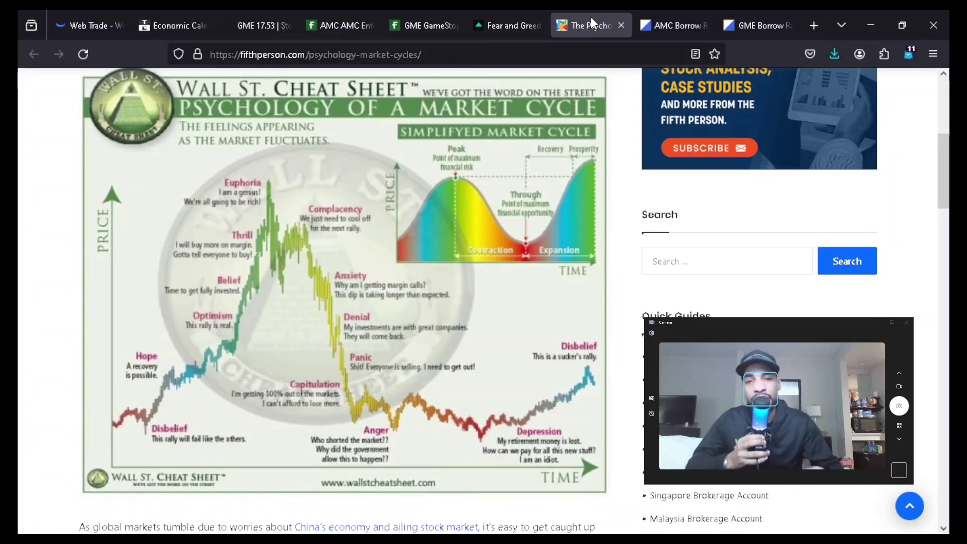
left_click(497, 11)
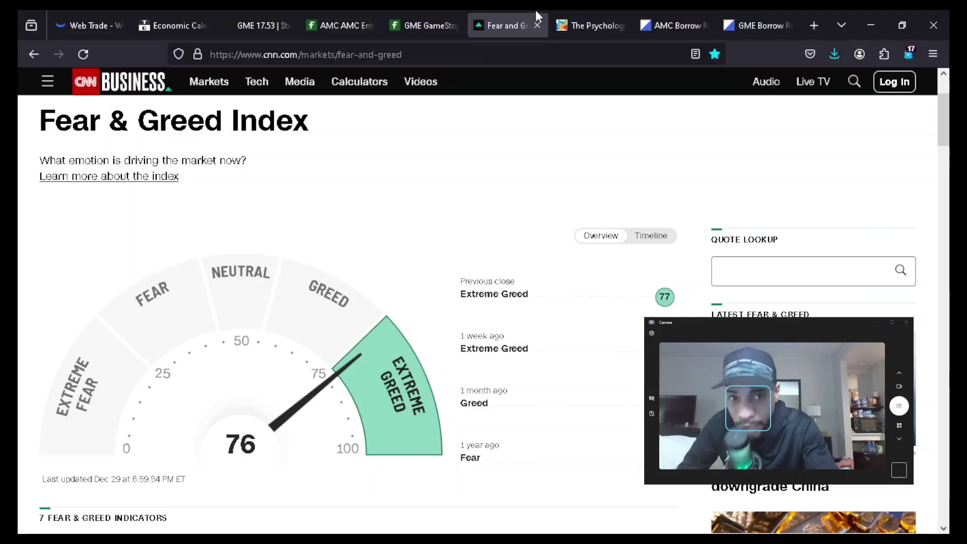
left_click(591, 17)
key("F11")
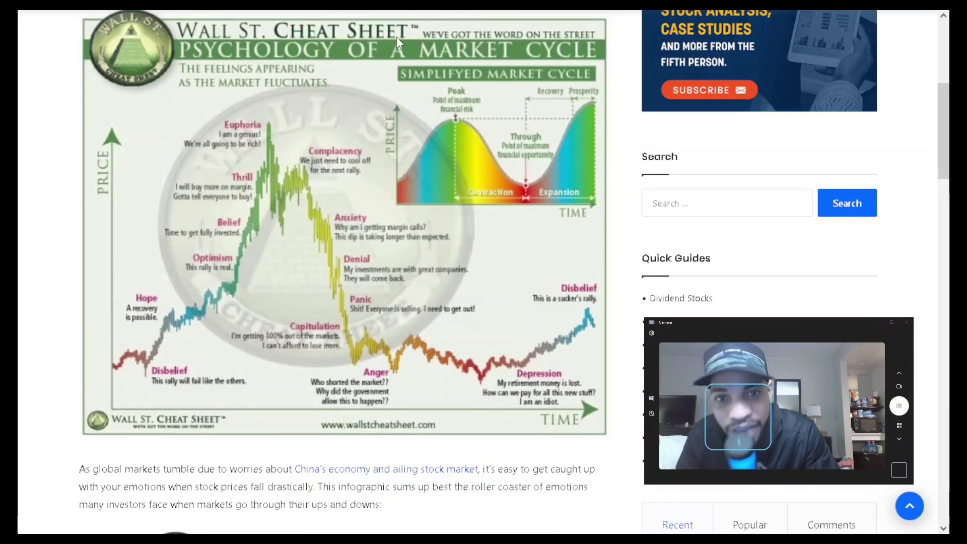
mouse_move(118, 7)
left_click(89, 18)
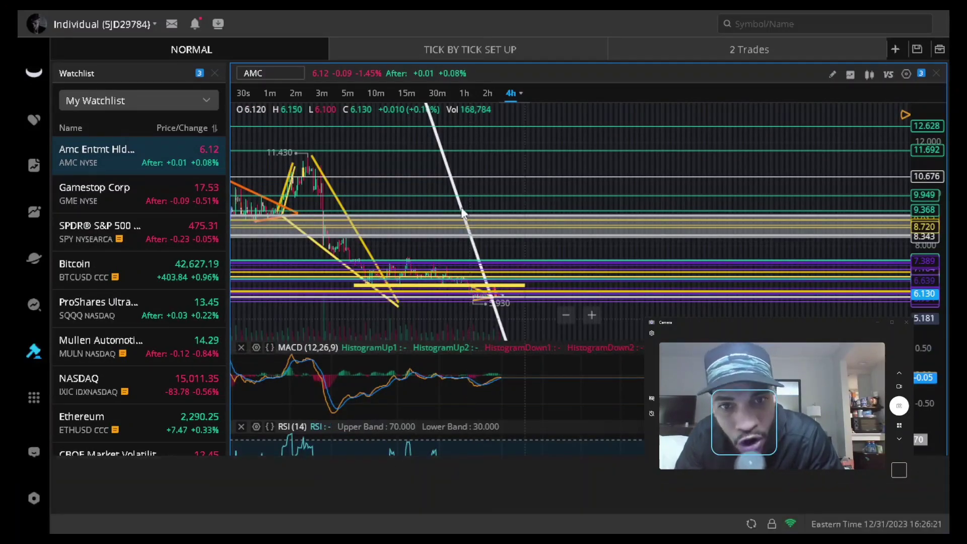
- Switch the AMC chart to the 1-week interval
left_click(523, 96)
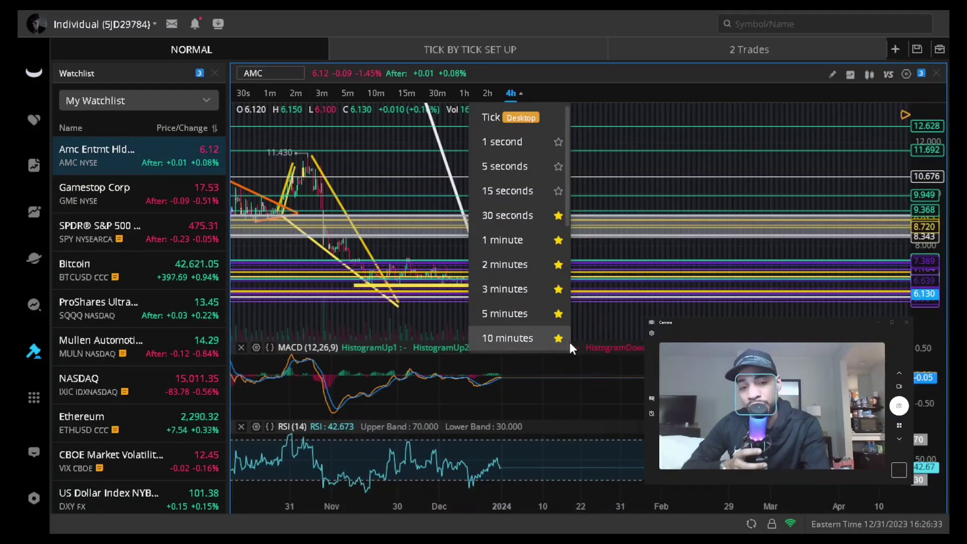
scroll(570, 346, "down", 2)
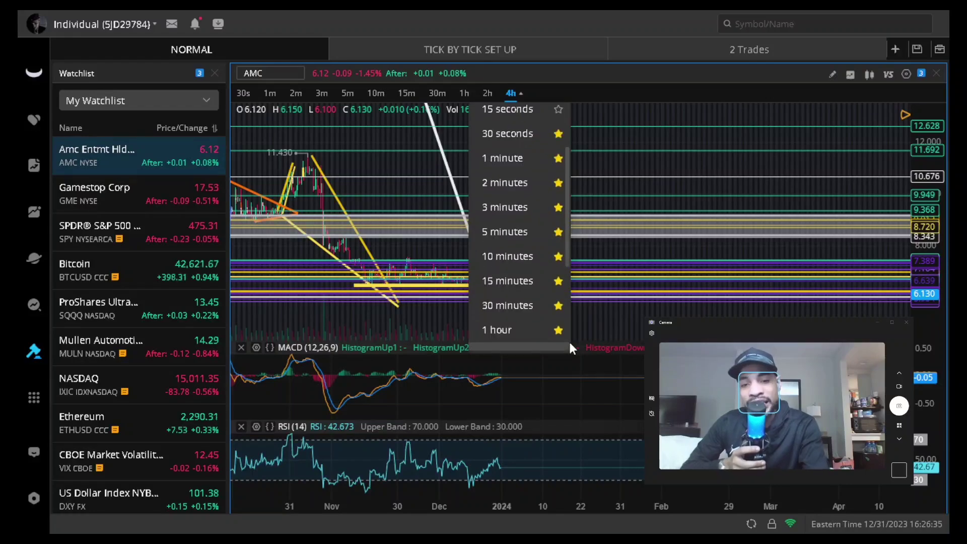
scroll(569, 340, "down", 4)
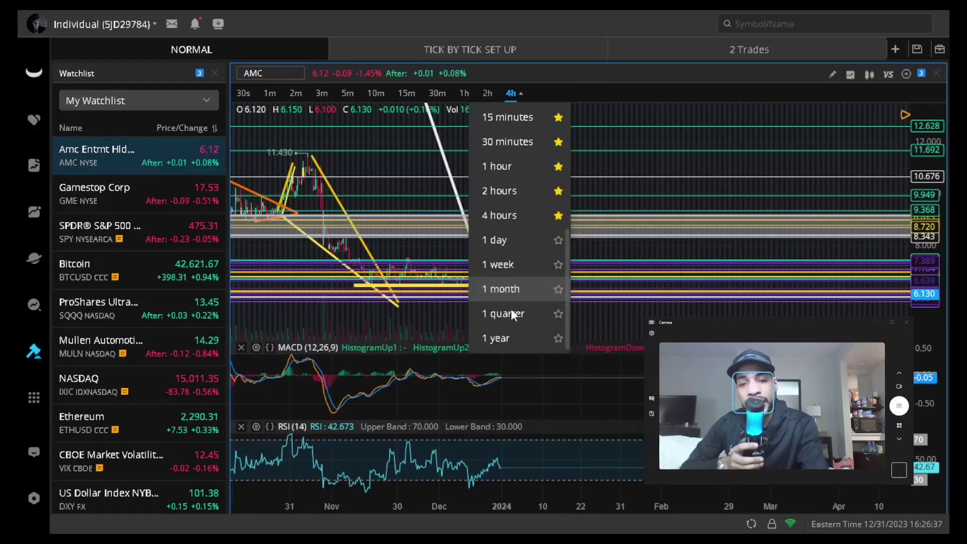
left_click(499, 265)
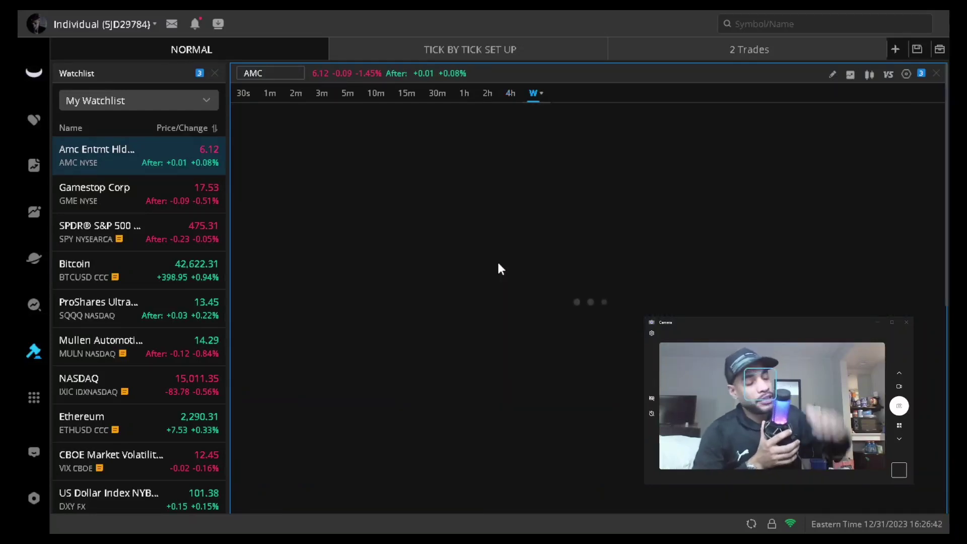